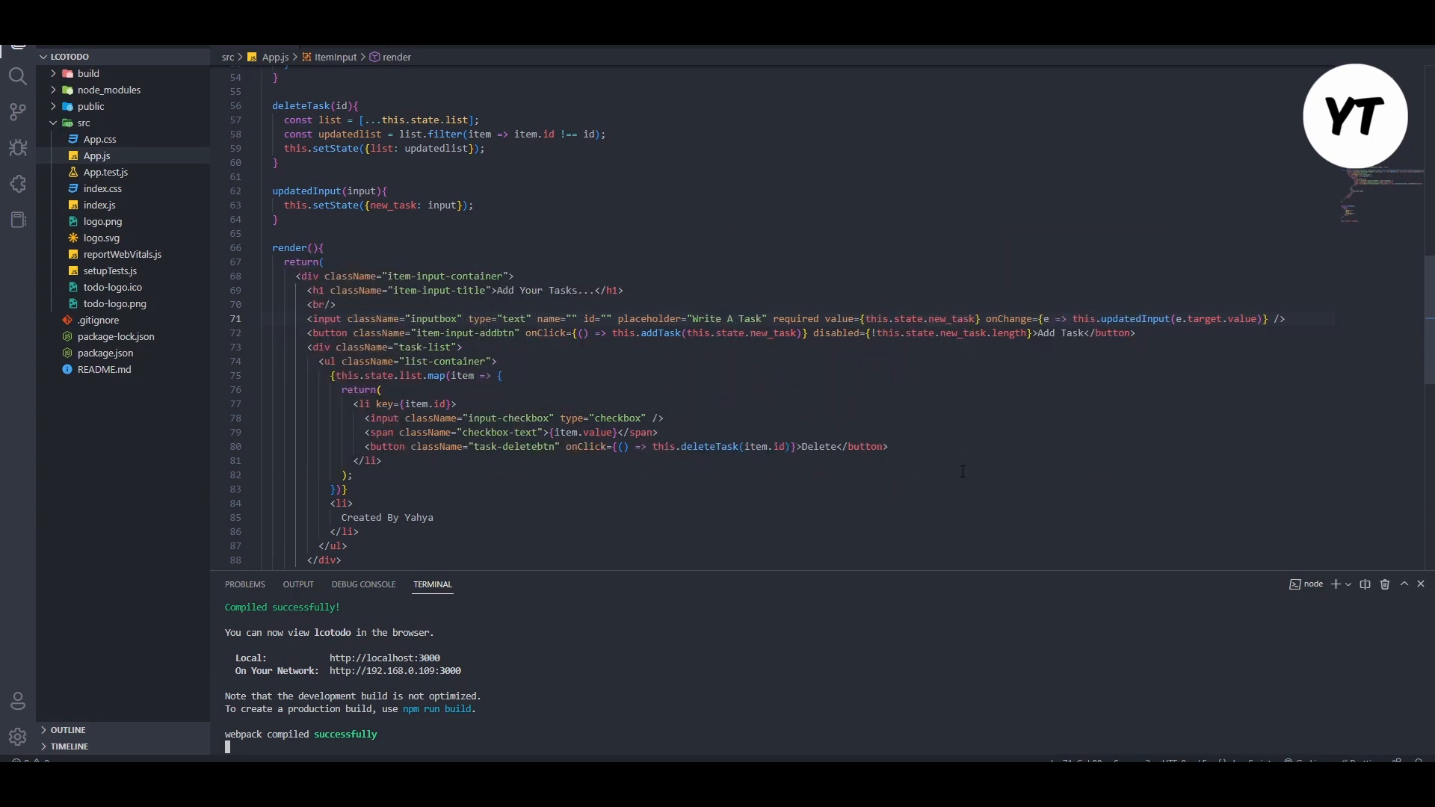
# Review the ItemInput and TodoApp code in App.js and switch to Chrome to look over the running Todo App page.
pyautogui.scroll(6, 962, 472)
pyautogui.scroll(-7, 963, 471)
pyautogui.scroll(-5, 963, 472)
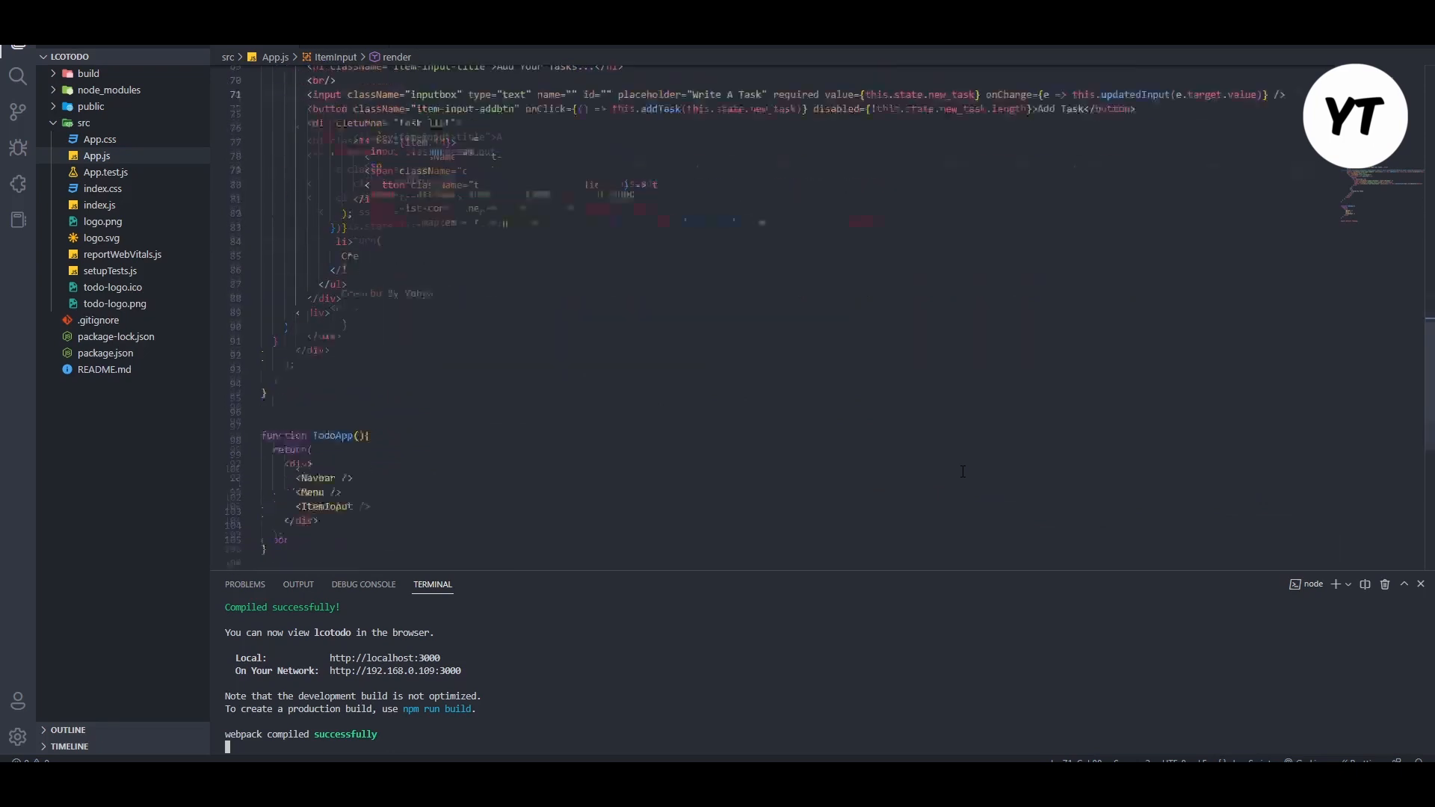
pyautogui.scroll(4, 963, 472)
pyautogui.scroll(-6, 963, 472)
pyautogui.moveTo(773, 777)
pyautogui.click(805, 744)
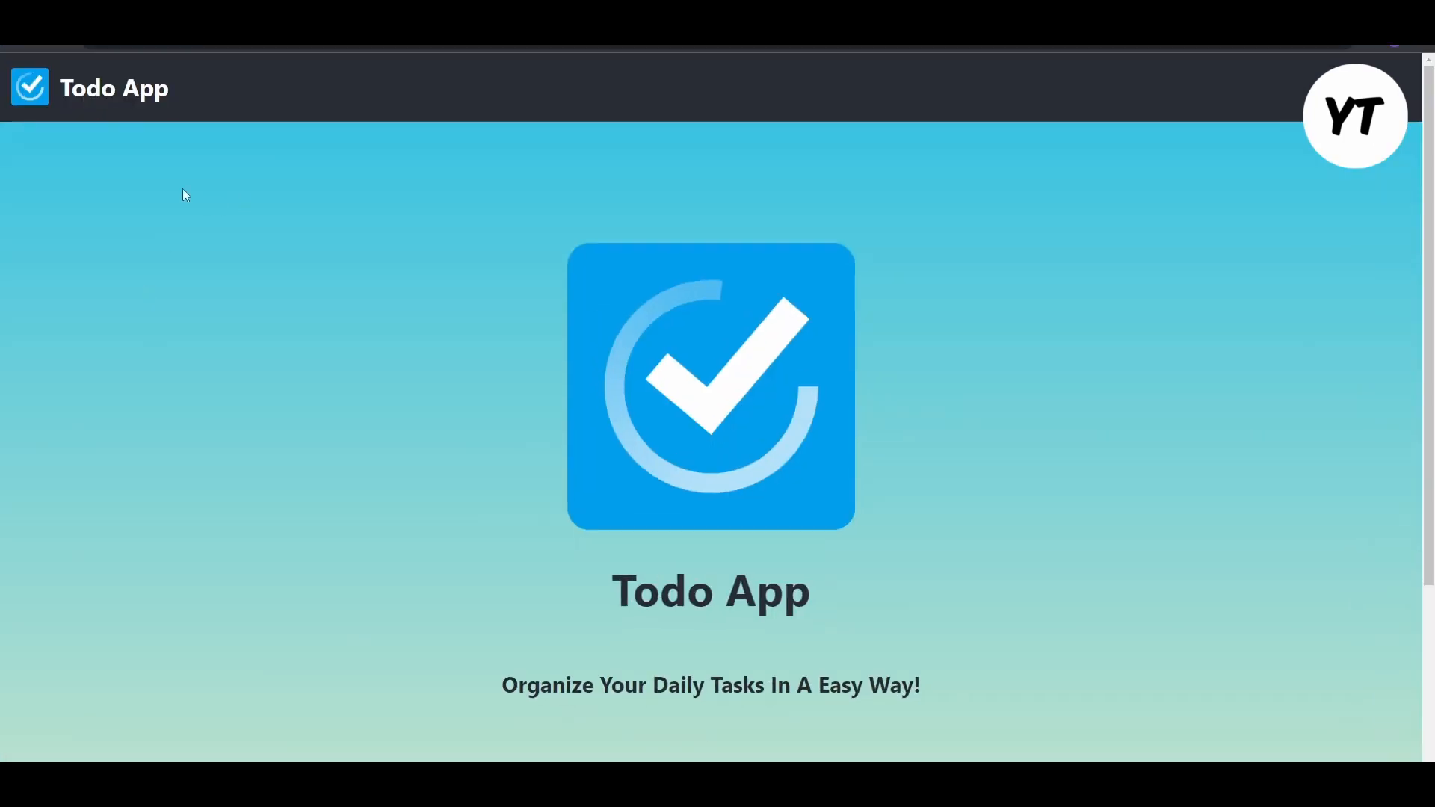
pyautogui.scroll(-3, 330, 271)
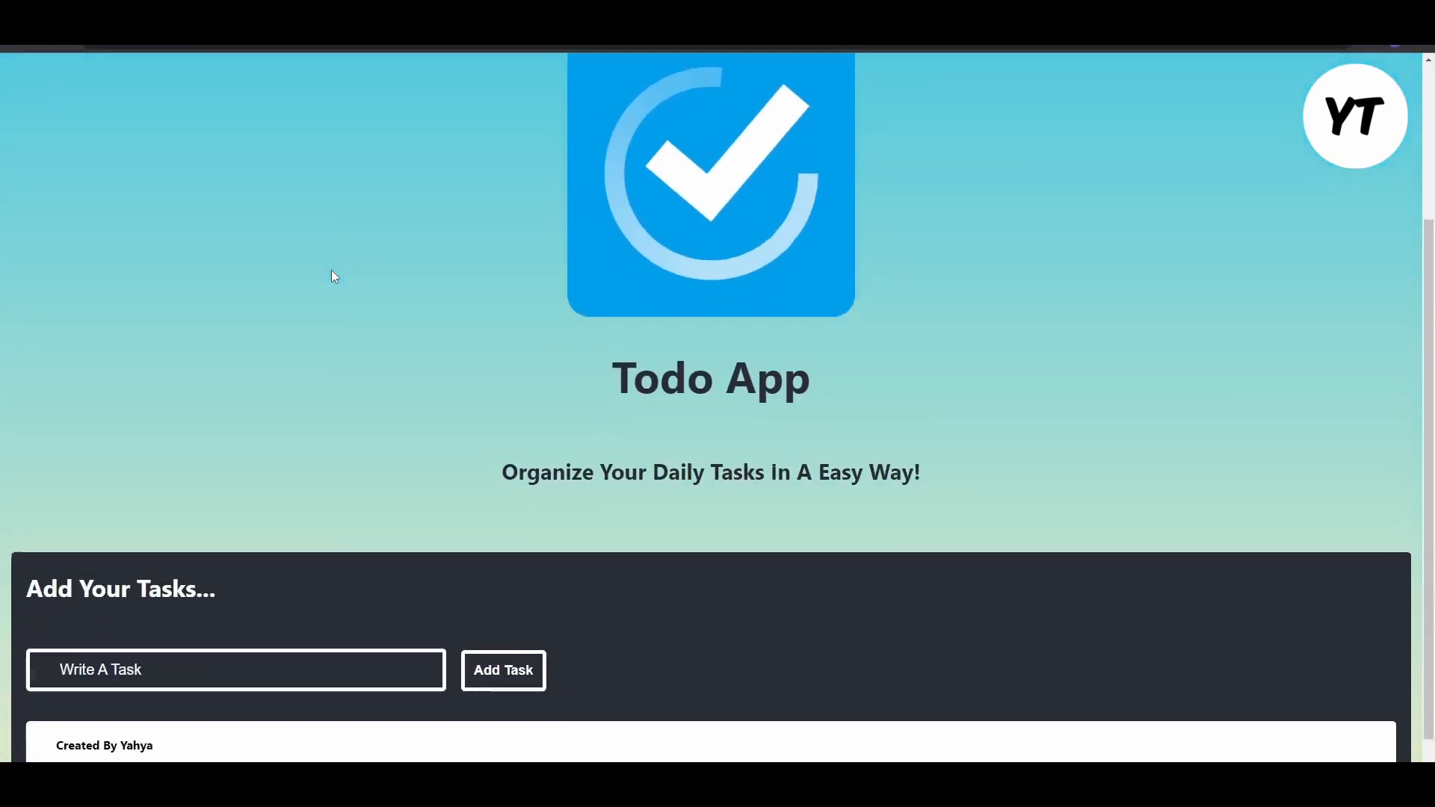
pyautogui.scroll(3, 336, 268)
pyautogui.scroll(-3, 357, 276)
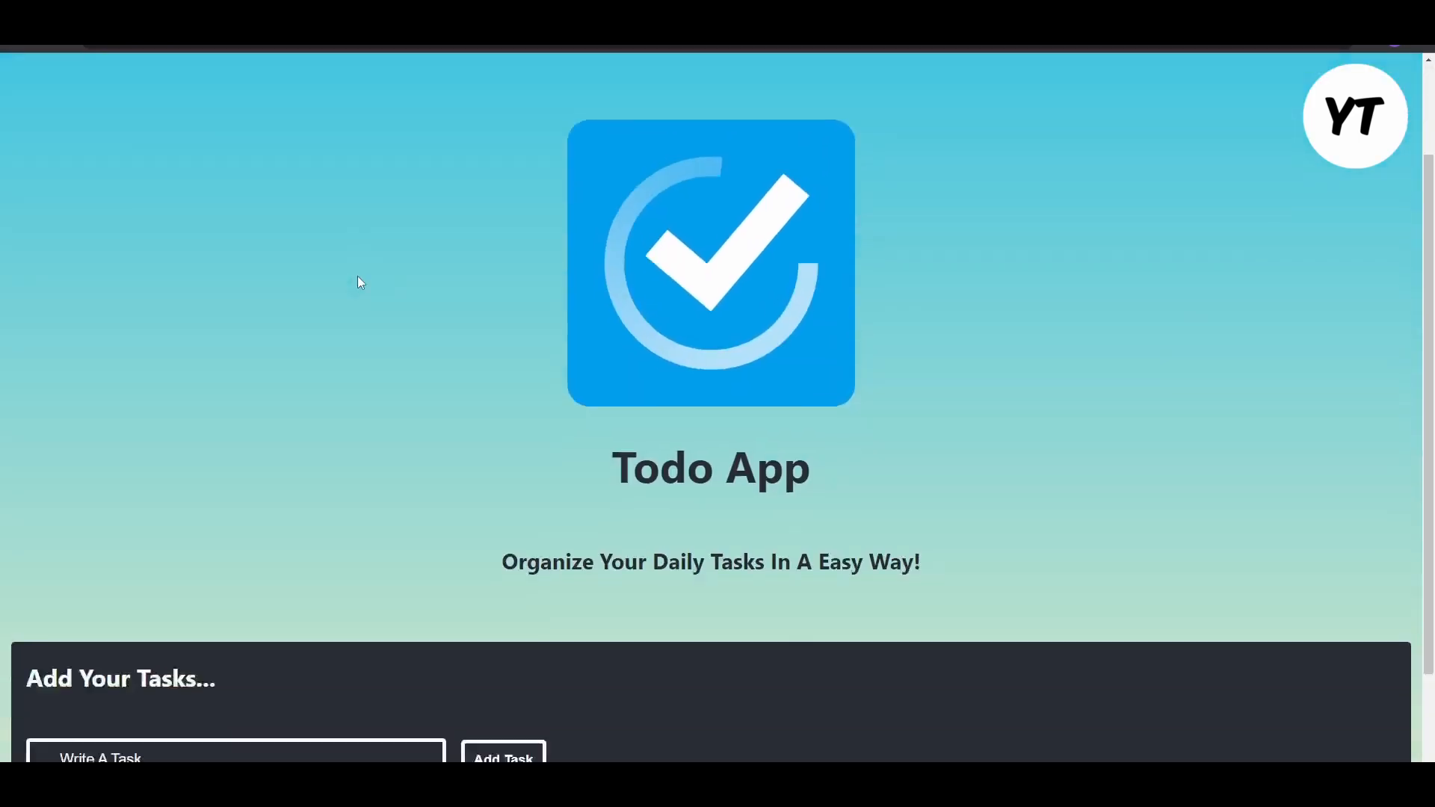
# Add the task "Upload a youtube video" to the todo list.
pyautogui.click(306, 628)
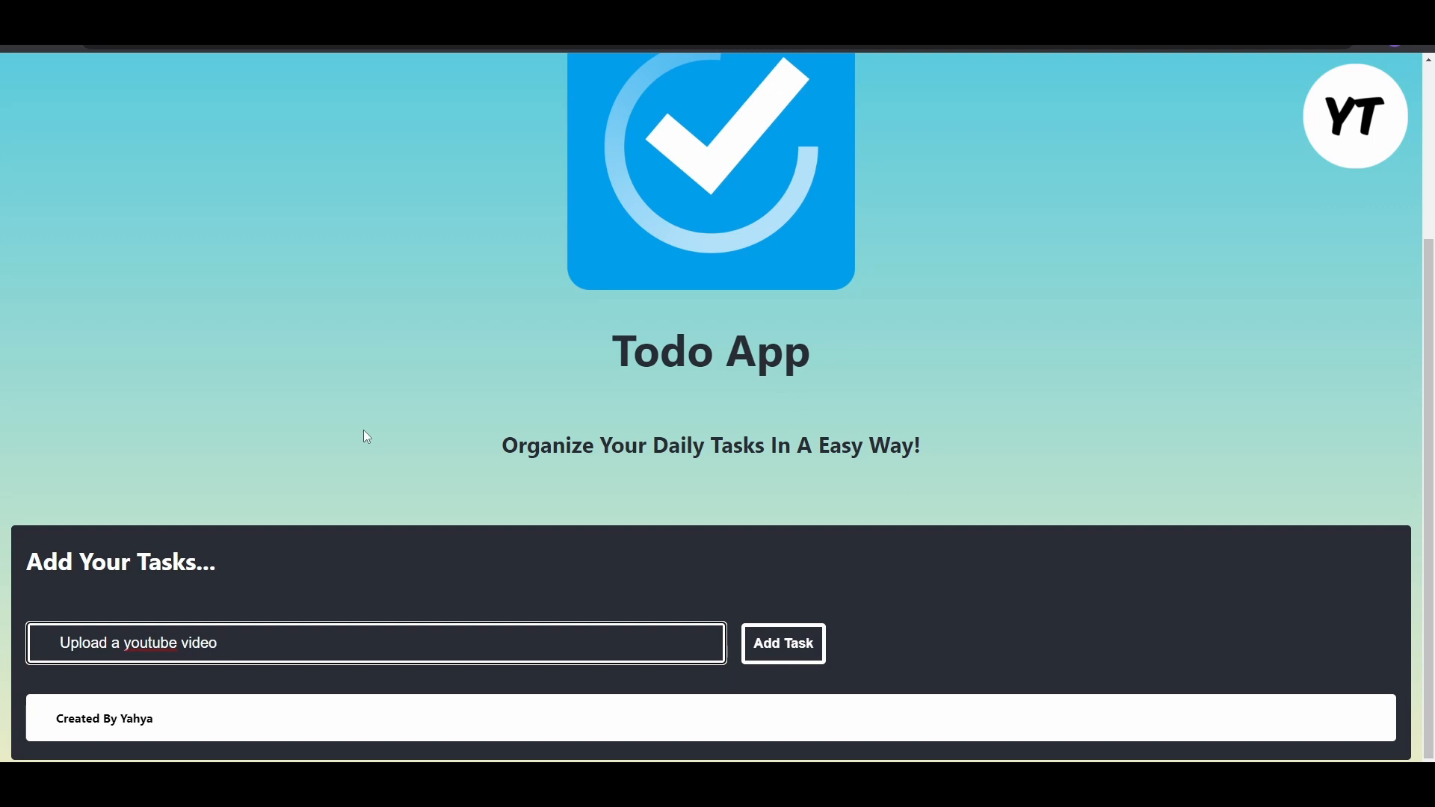
pyautogui.click(744, 641)
pyautogui.scroll(-1, 746, 618)
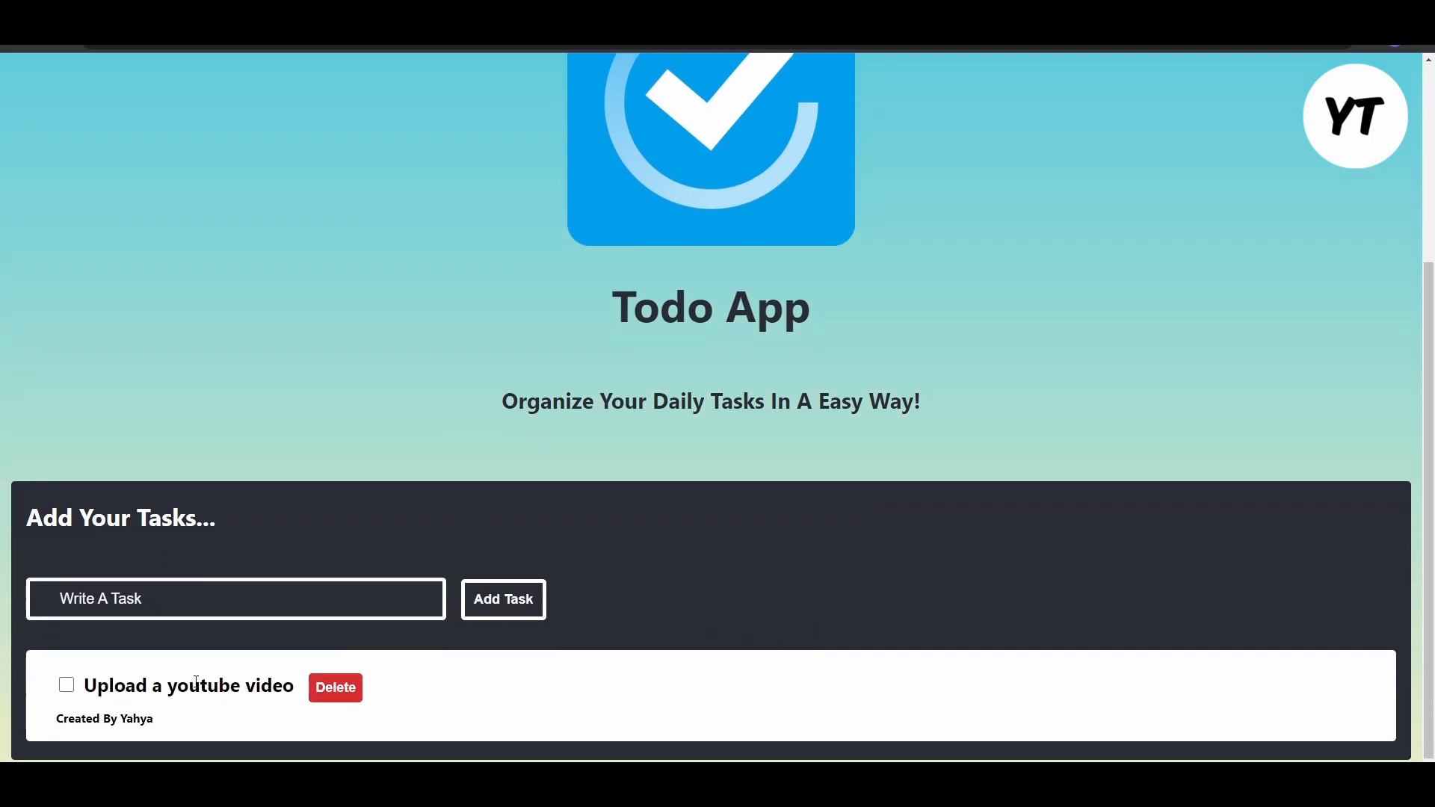
# Add the tasks "Tast 2" and "Write notes" and mark all listed tasks as done.
pyautogui.click(234, 591)
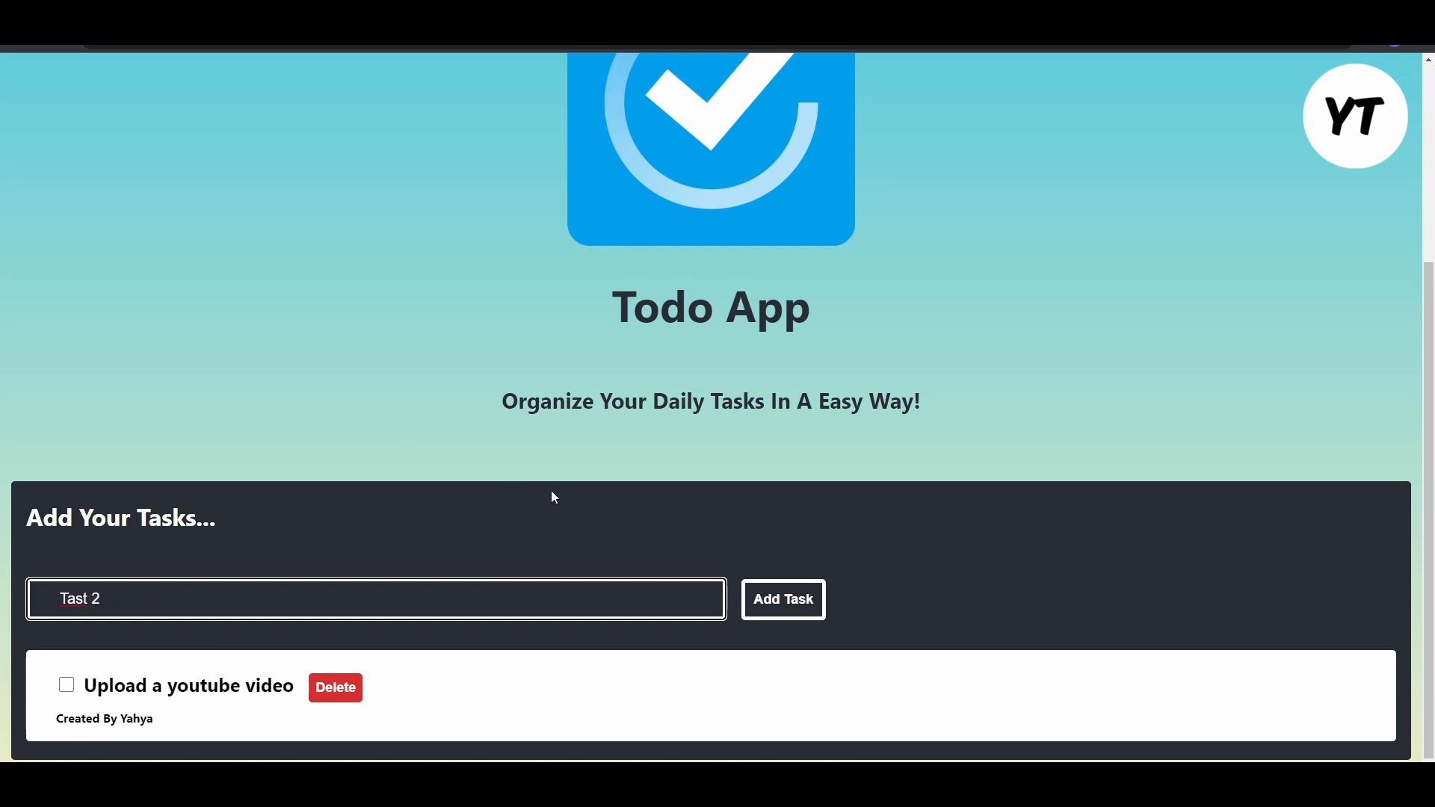
pyautogui.click(796, 620)
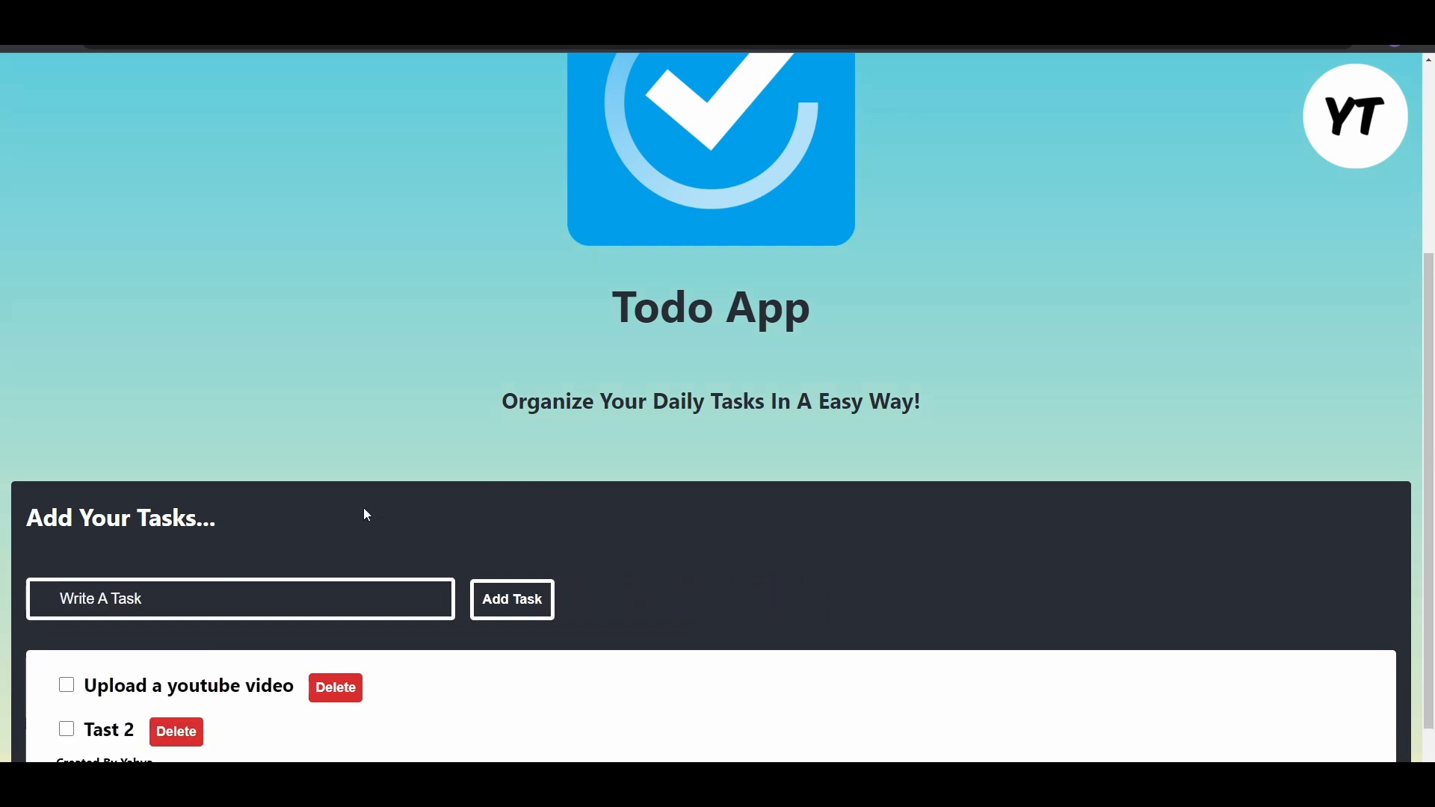
pyautogui.click(390, 607)
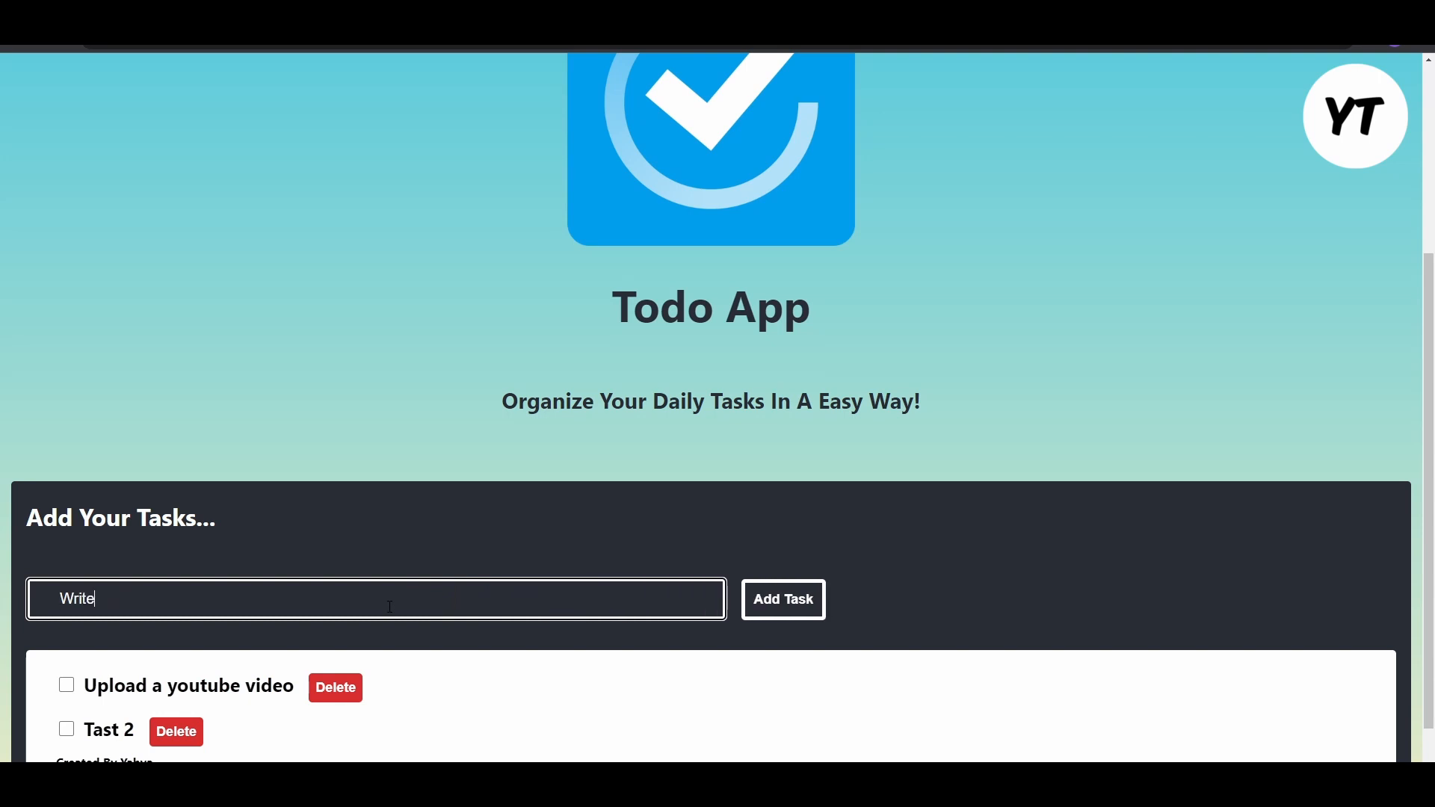
pyautogui.click(752, 603)
pyautogui.scroll(-1, 695, 508)
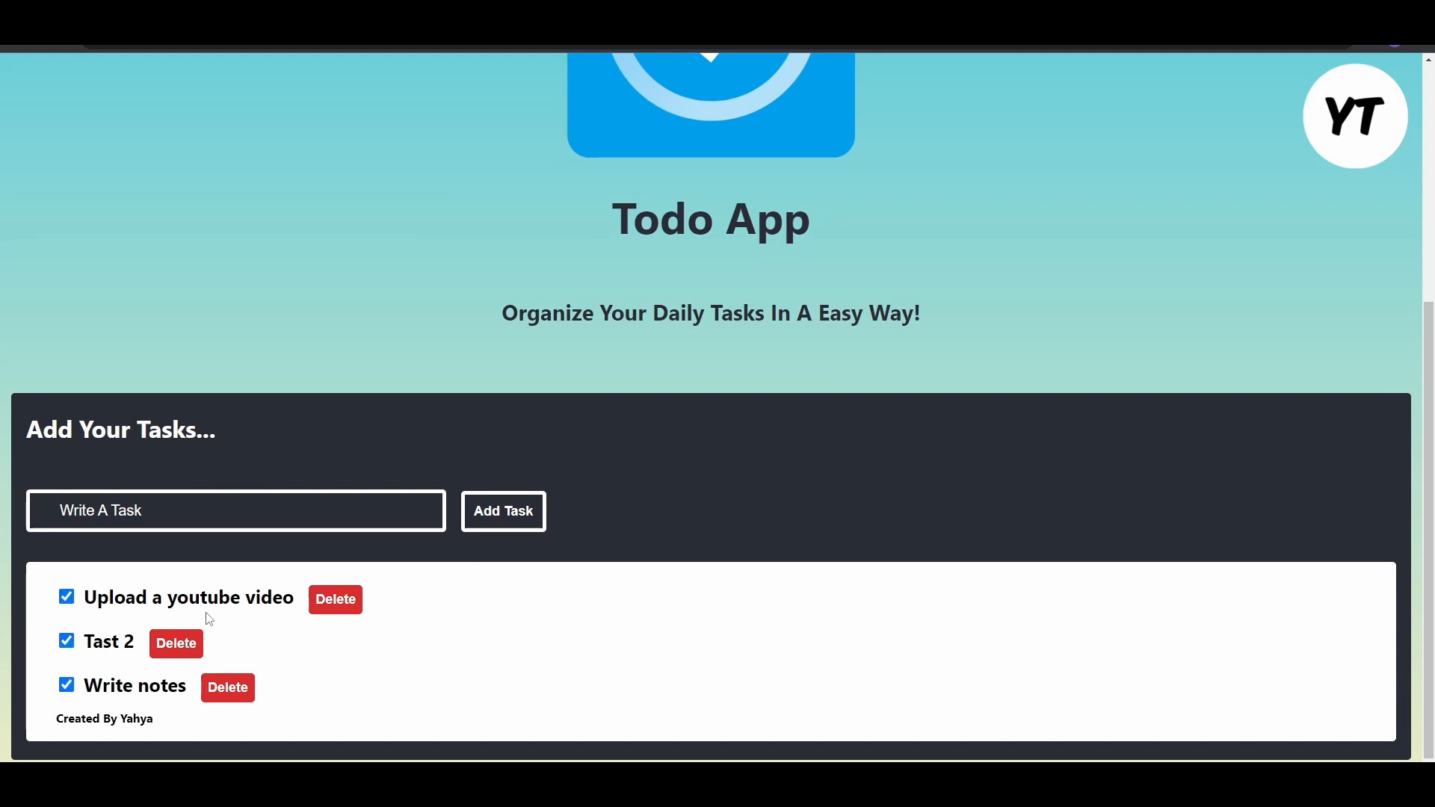
# Delete the tasks "Write notes", "Tast 2" and "Upload a youtube video" from the todo list.
pyautogui.click(221, 700)
pyautogui.click(180, 697)
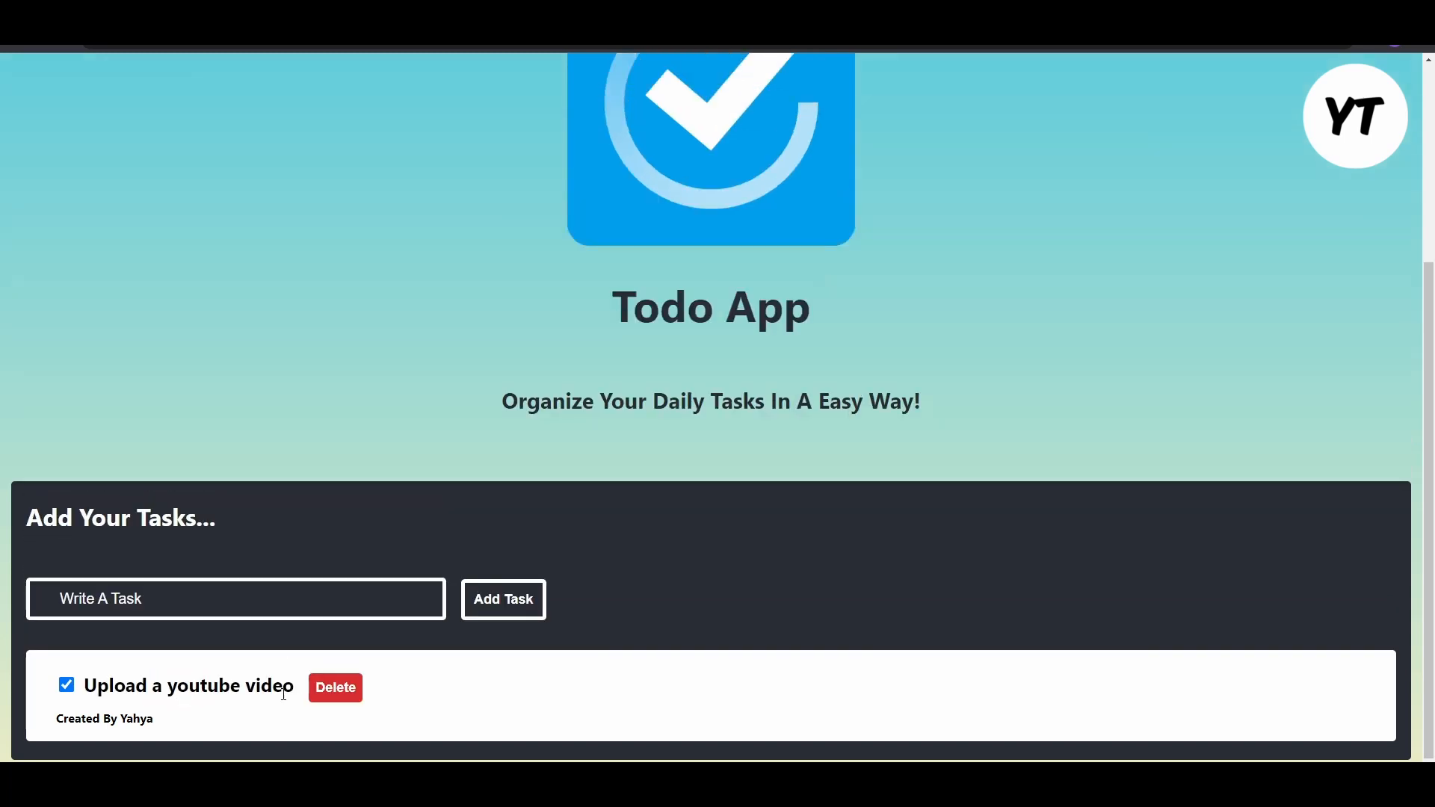
pyautogui.click(315, 697)
pyautogui.scroll(3, 657, 469)
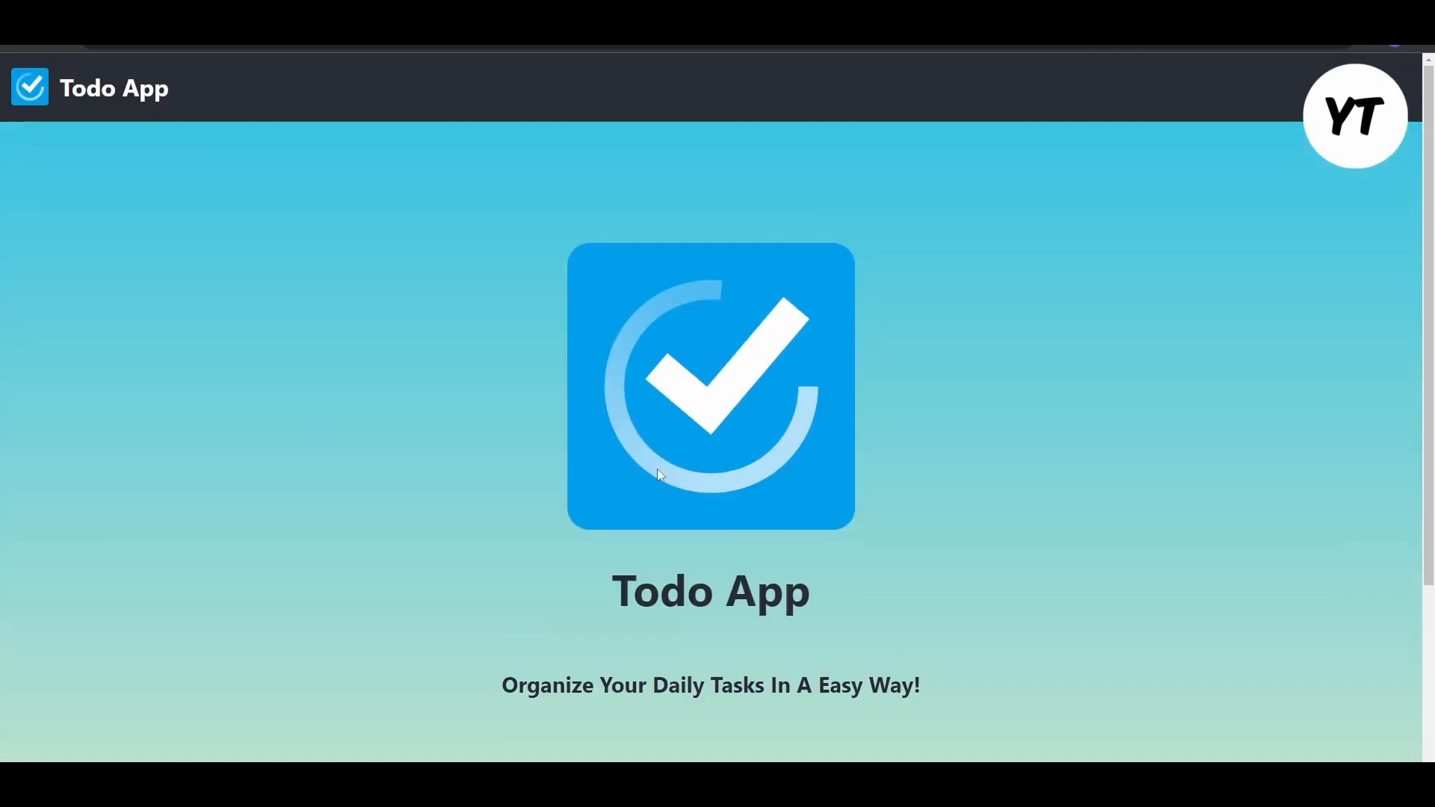
pyautogui.scroll(-2, 154, 407)
pyautogui.scroll(2, 724, 456)
# Switch to Visual Studio Code and stop the running development server in the terminal, confirming the batch job termination.
pyautogui.hotkey('alt', 'Tab')
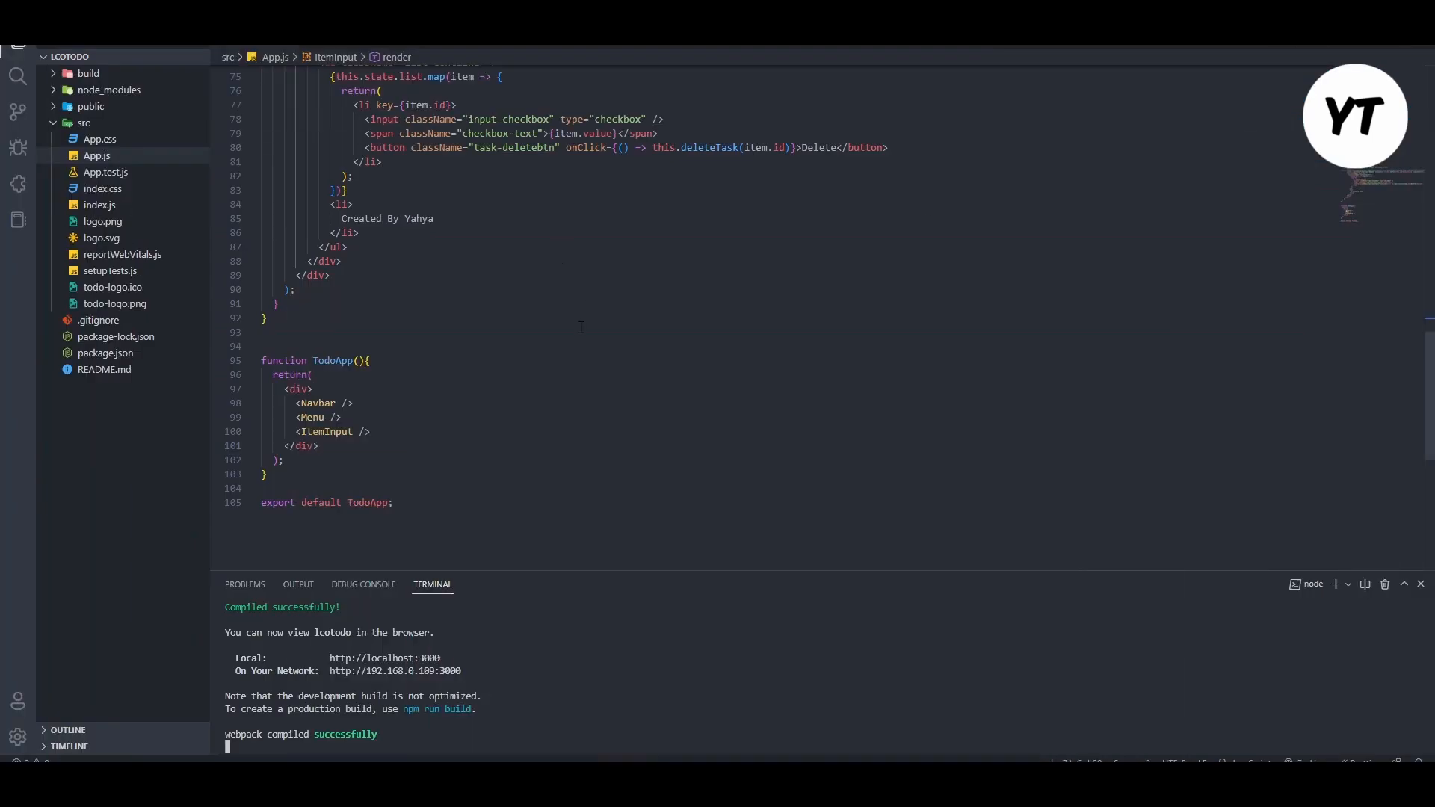
pyautogui.scroll(13, 580, 324)
pyautogui.scroll(-5, 535, 292)
pyautogui.scroll(15, 535, 291)
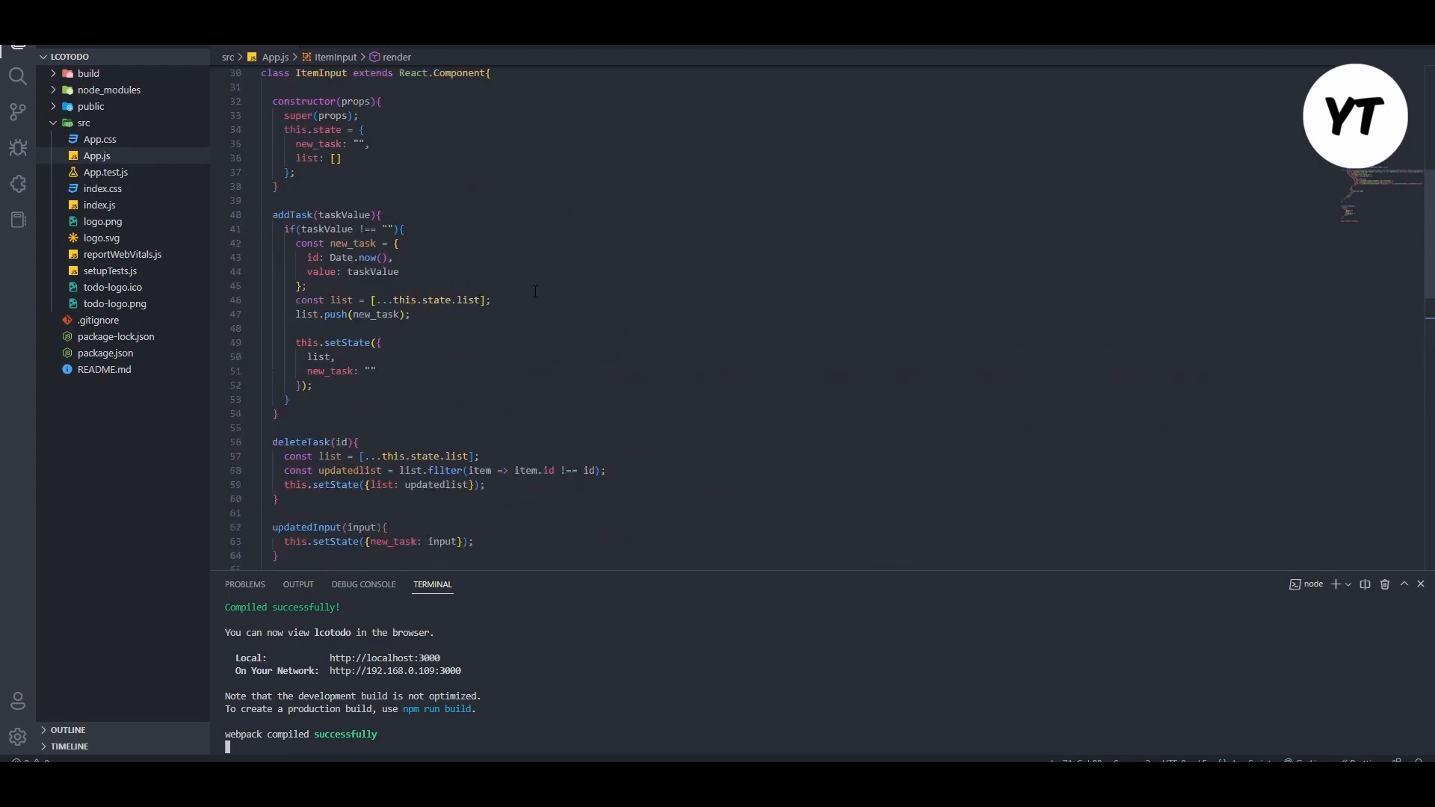
pyautogui.scroll(-13, 535, 291)
pyautogui.scroll(-8, 535, 291)
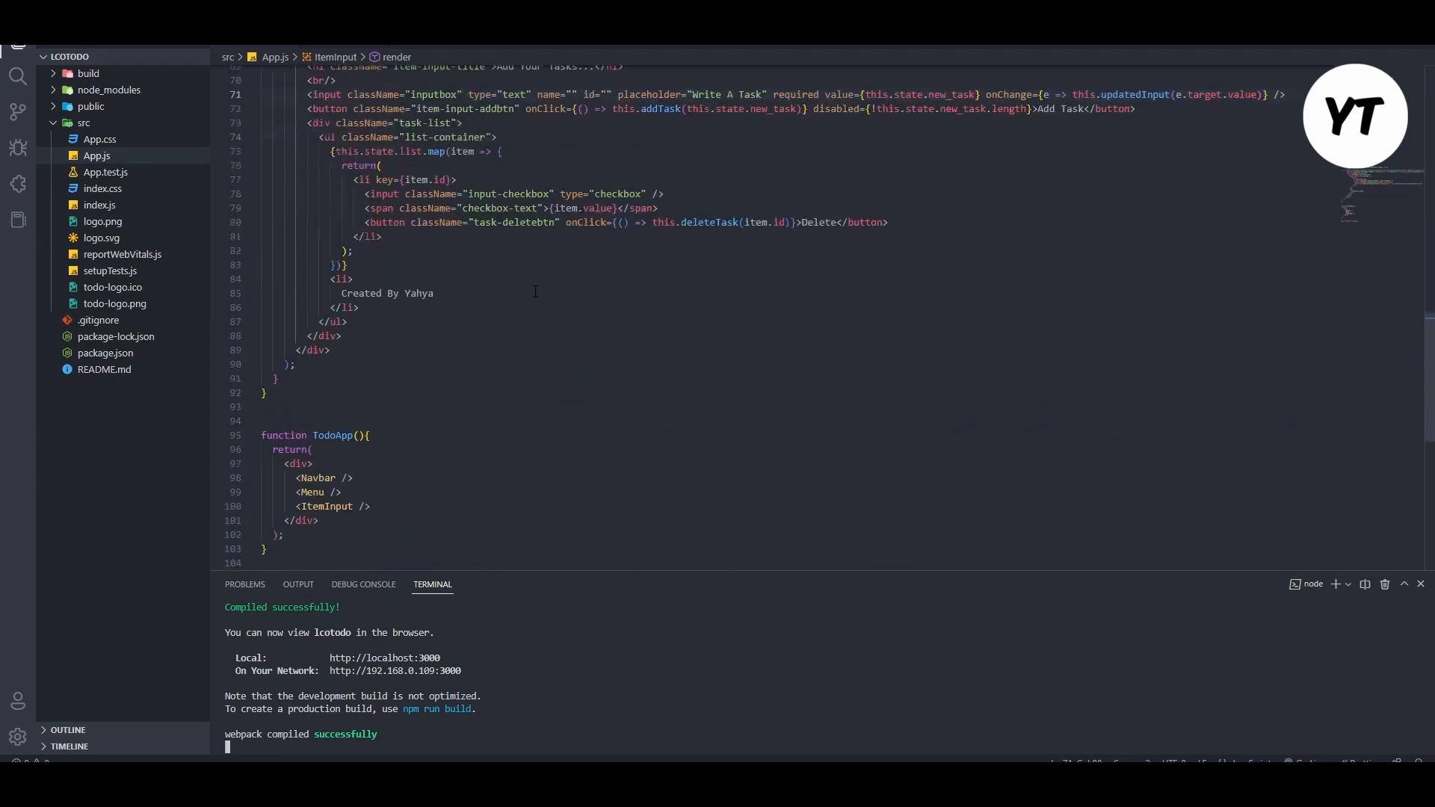
pyautogui.hotkey('ctrl', 'c')
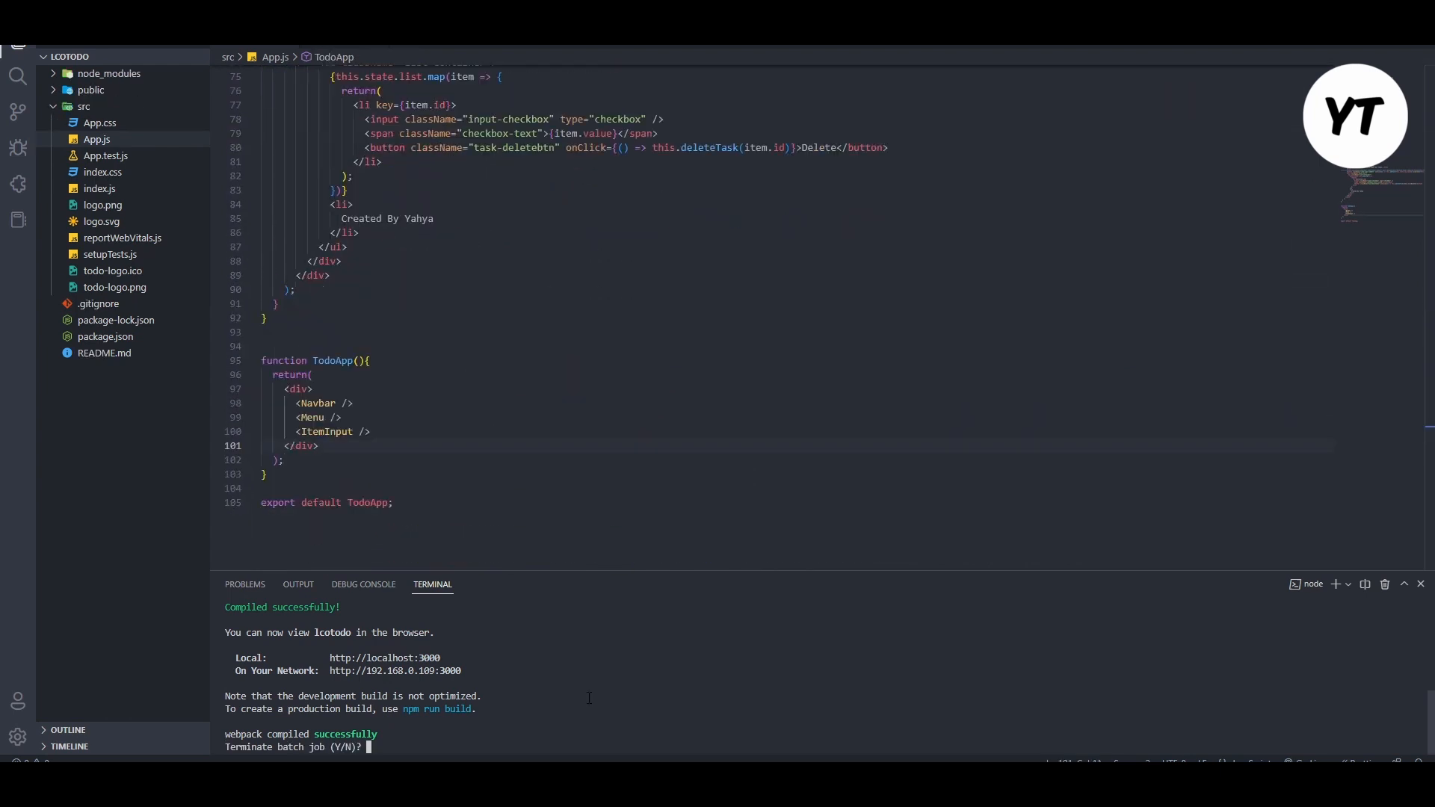
pyautogui.write('y')
pyautogui.press('Return')
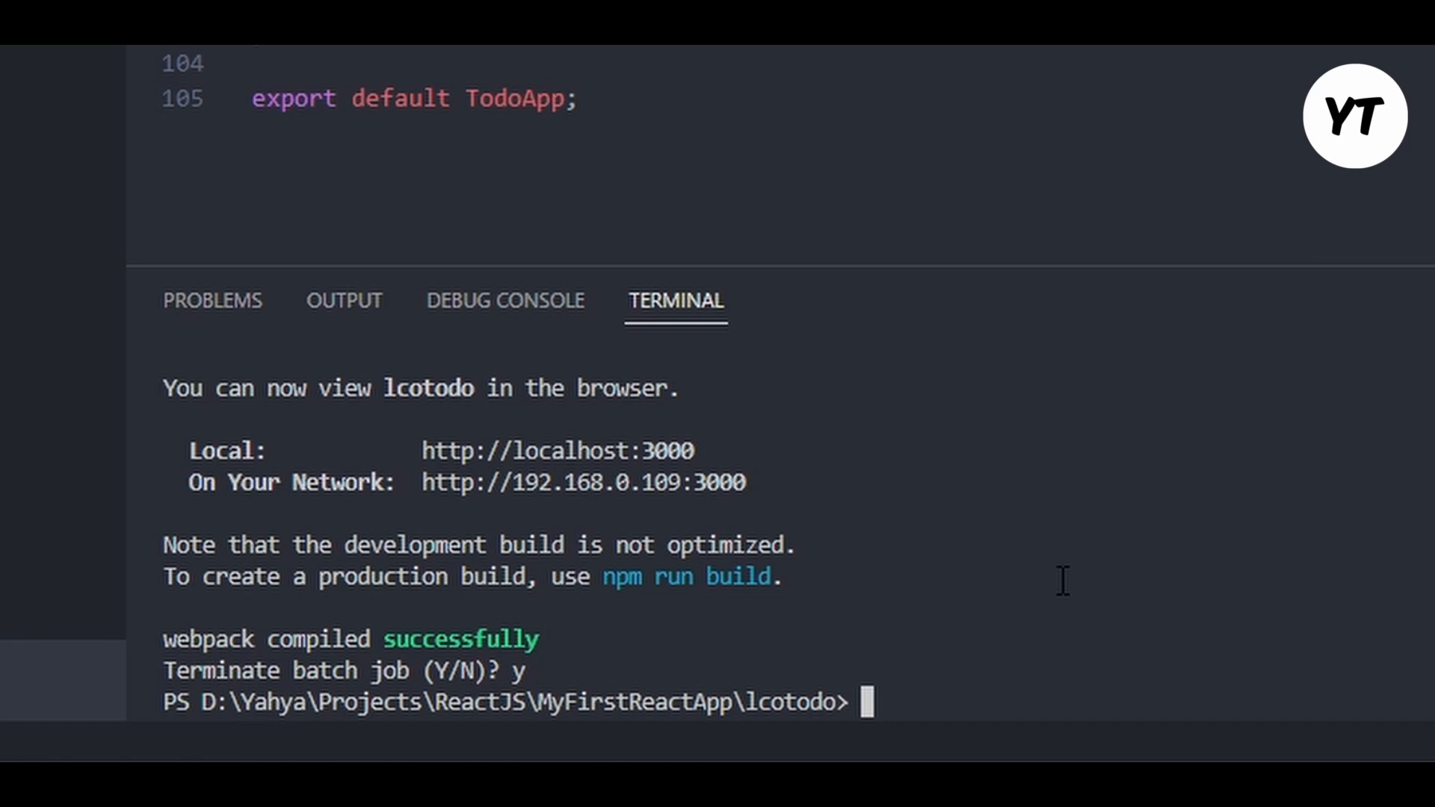
# Create a production build with npm run build and check the contents of the build folder.
pyautogui.write('npm run ')
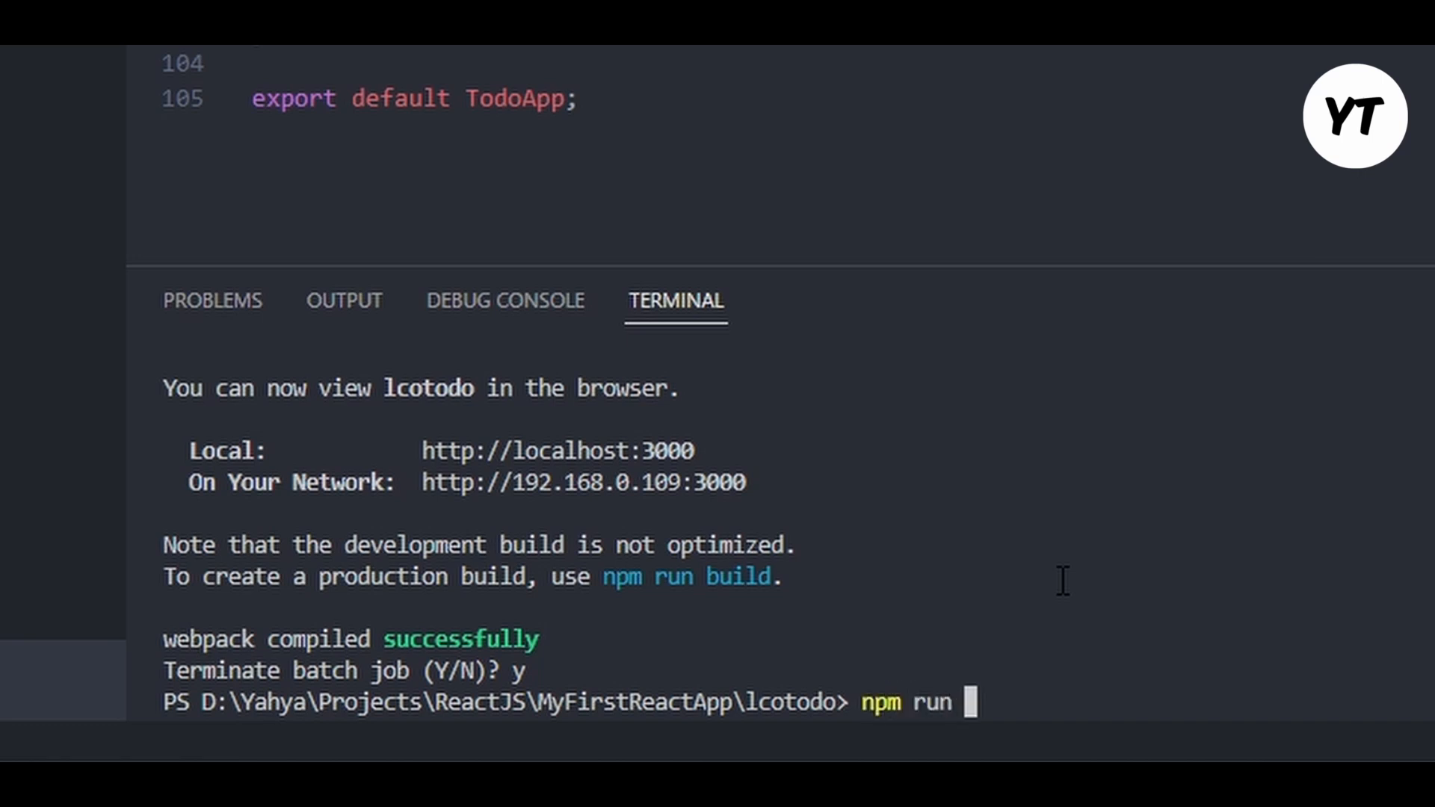
pyautogui.write('buil')
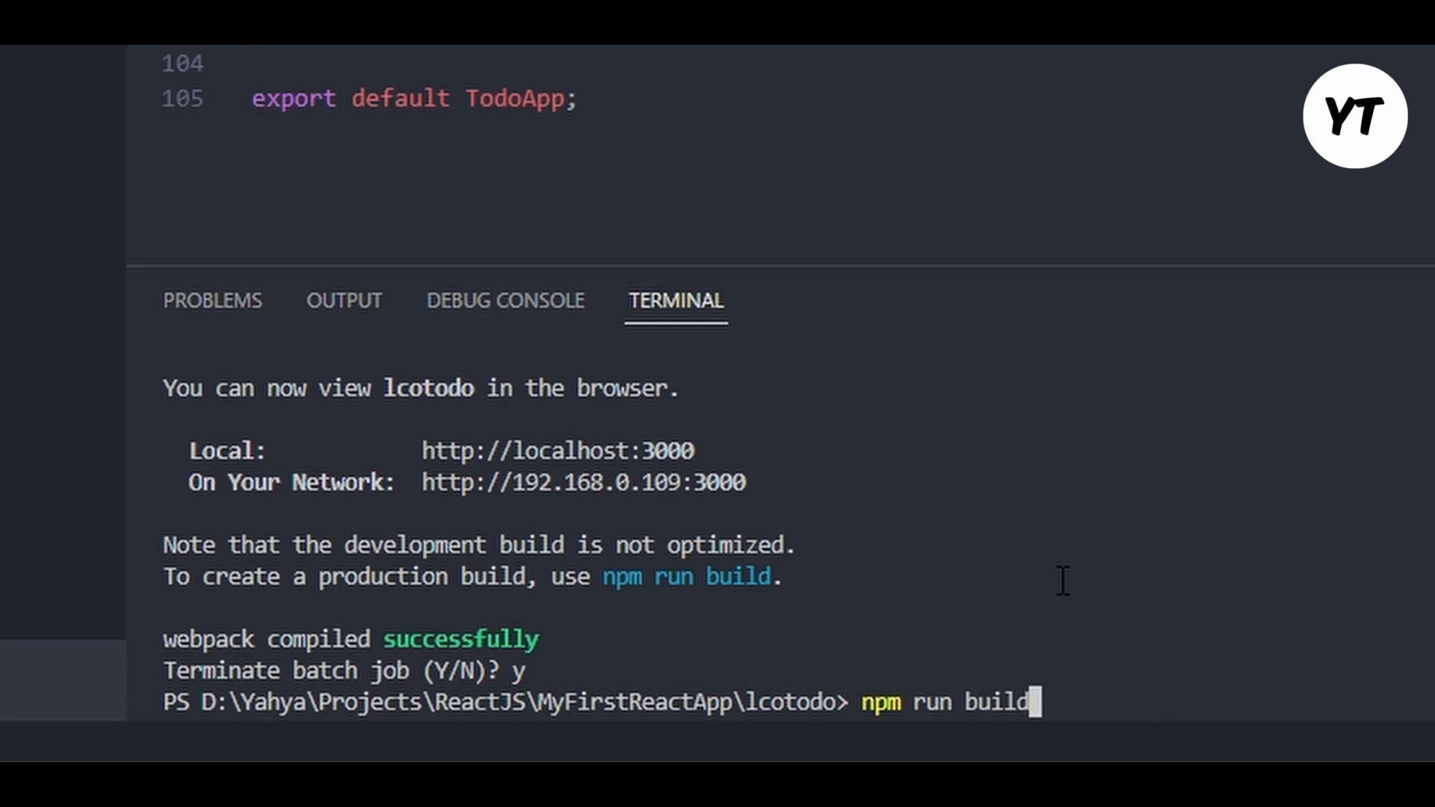
pyautogui.write('d')
pyautogui.press('Return')
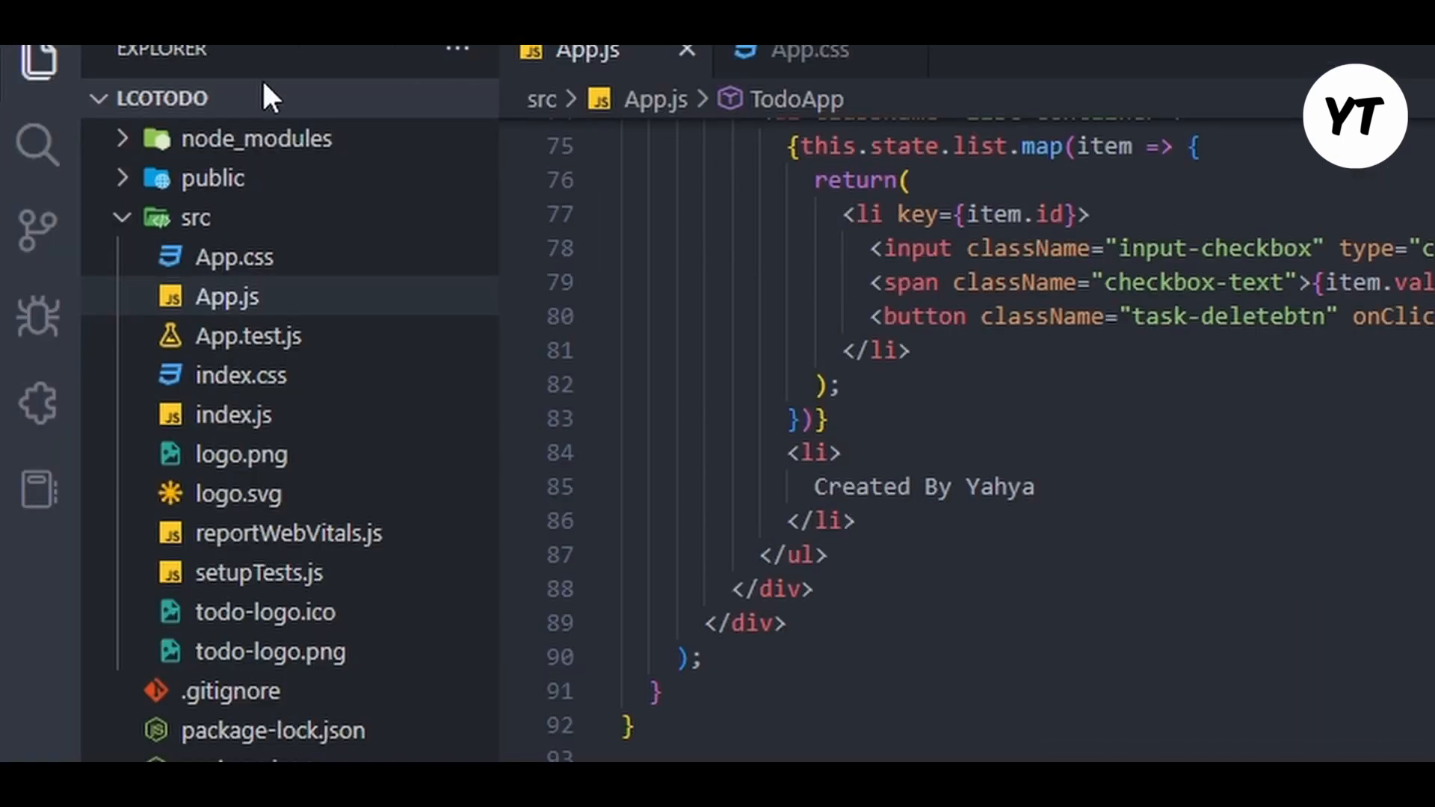
pyautogui.click(122, 142)
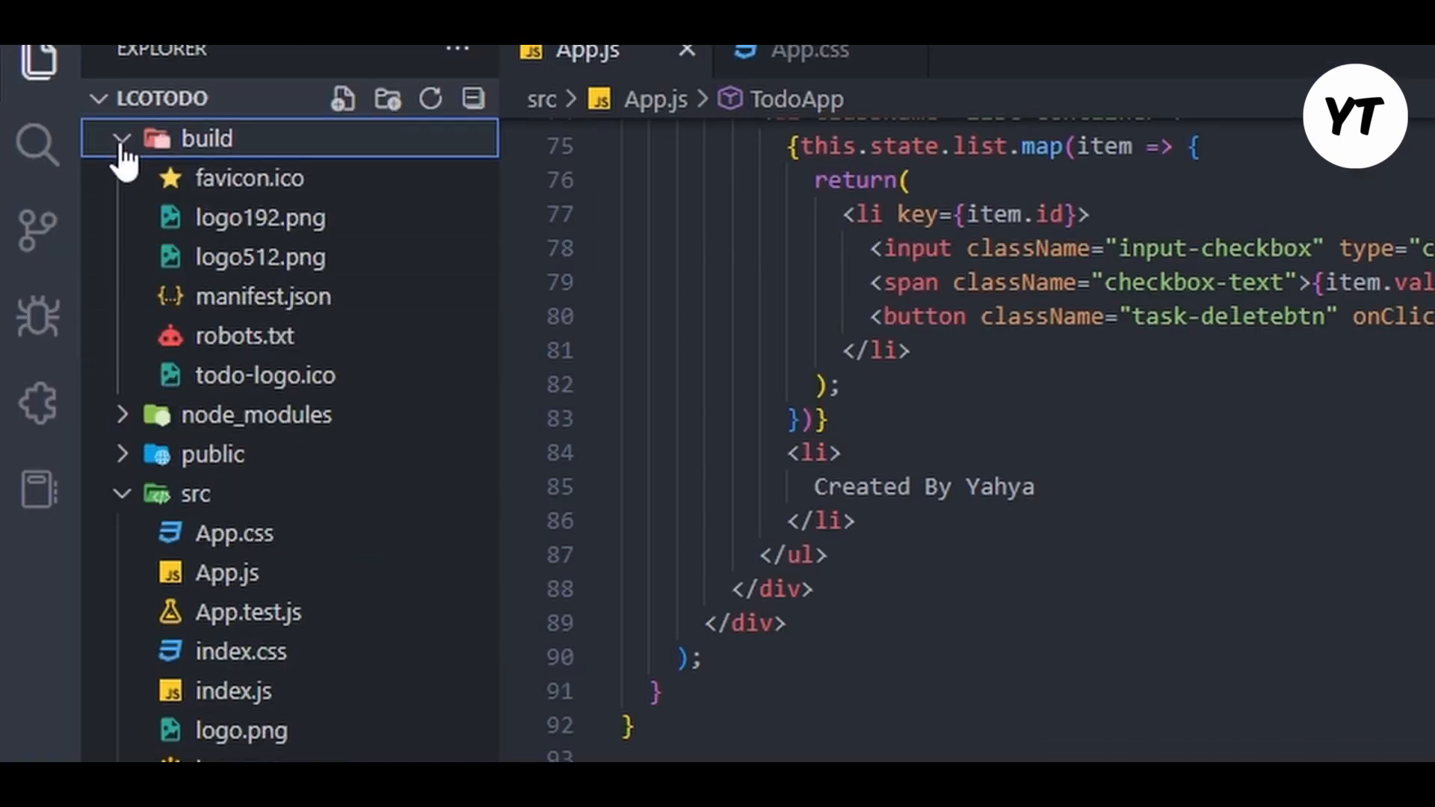
pyautogui.click(122, 142)
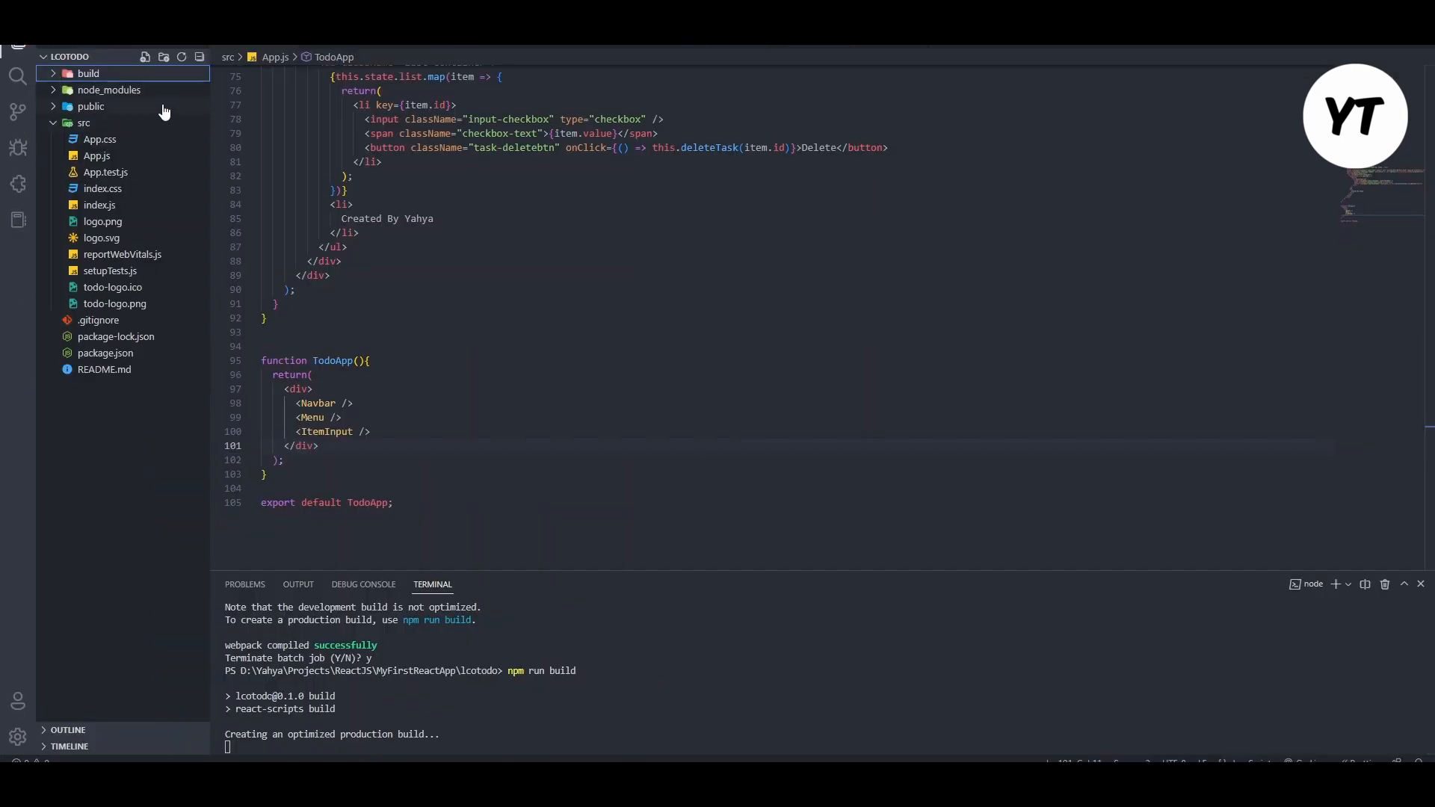
# Switch to Chrome, search Google for netlify and open the Netlify website.
pyautogui.moveTo(775, 790)
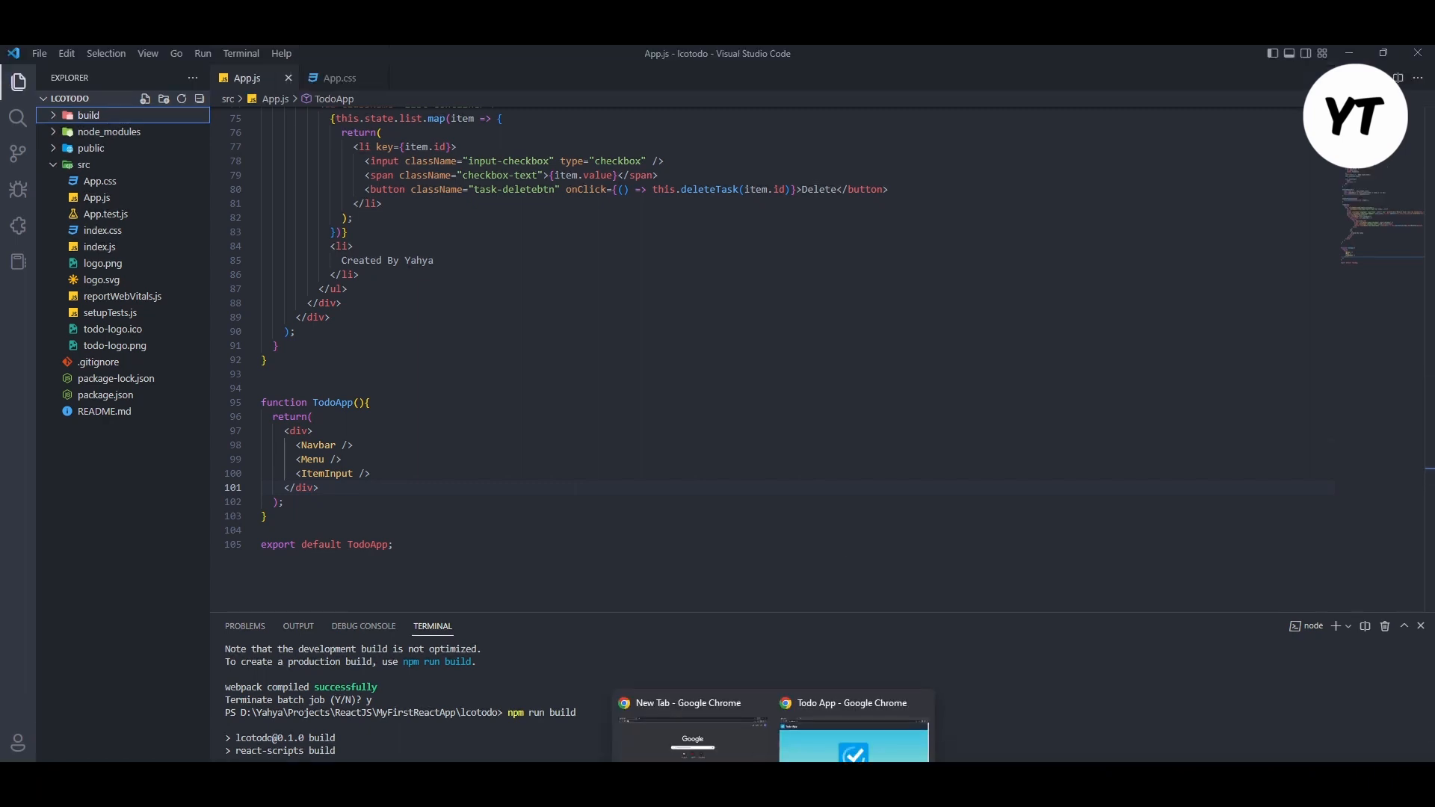
pyautogui.click(692, 726)
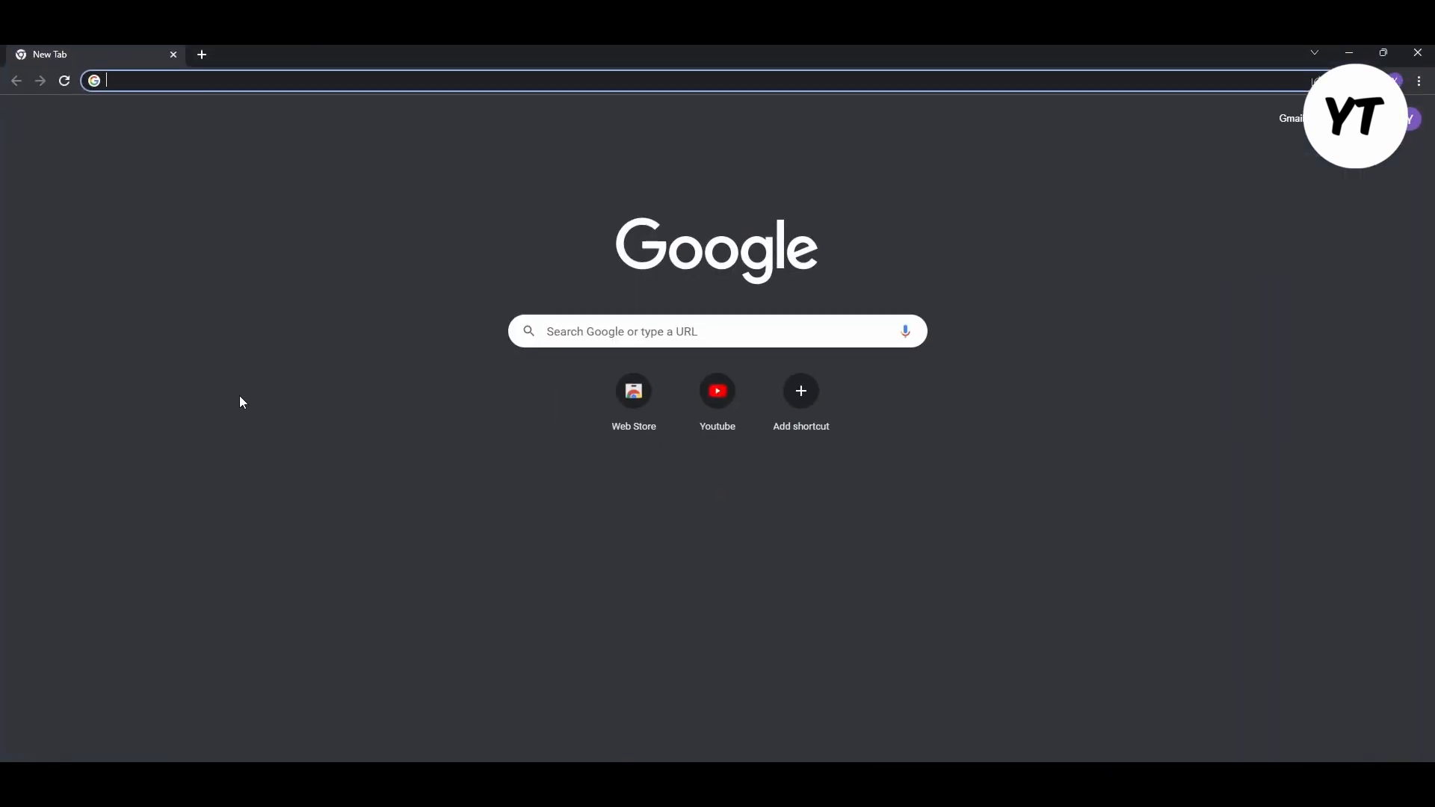
pyautogui.write('net')
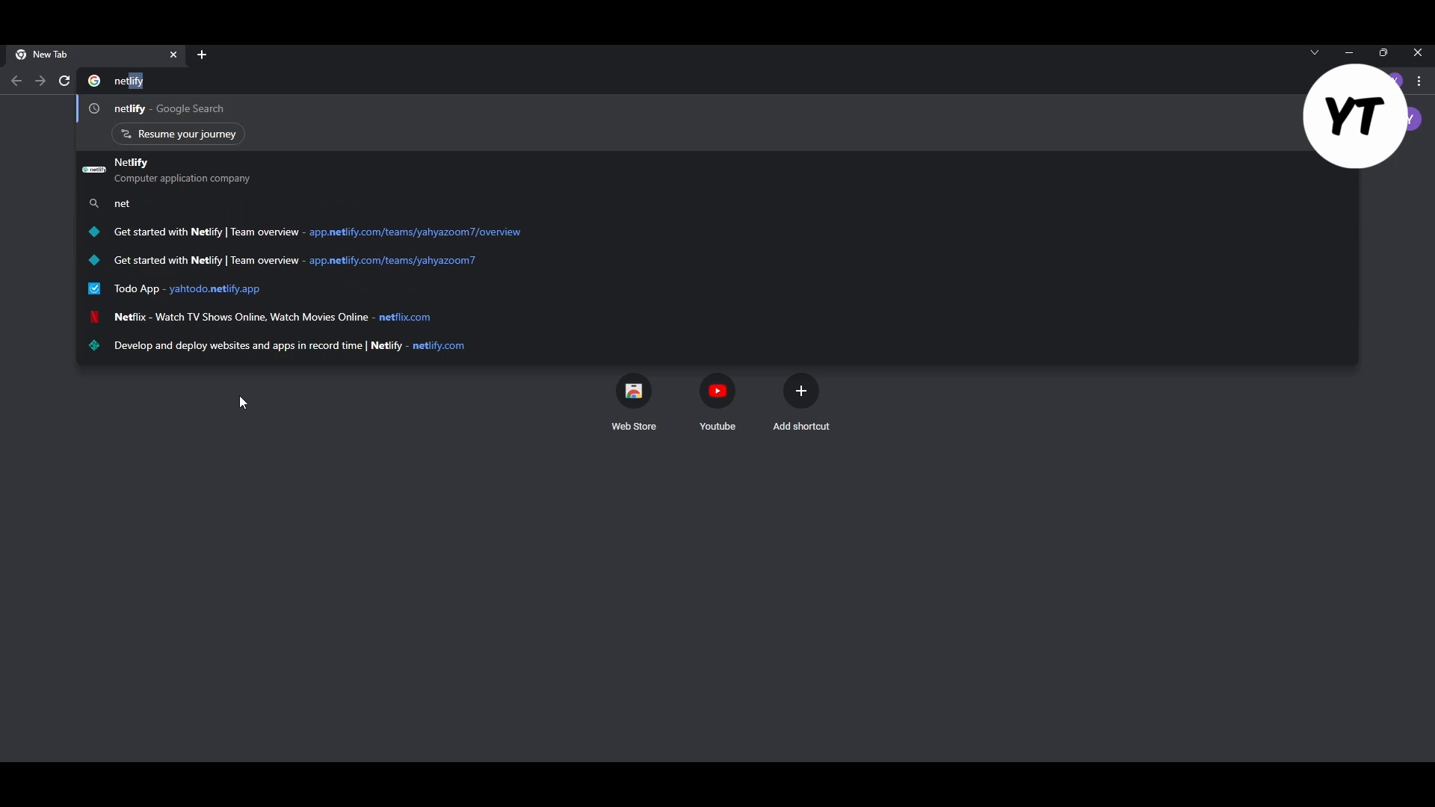
pyautogui.press('Return')
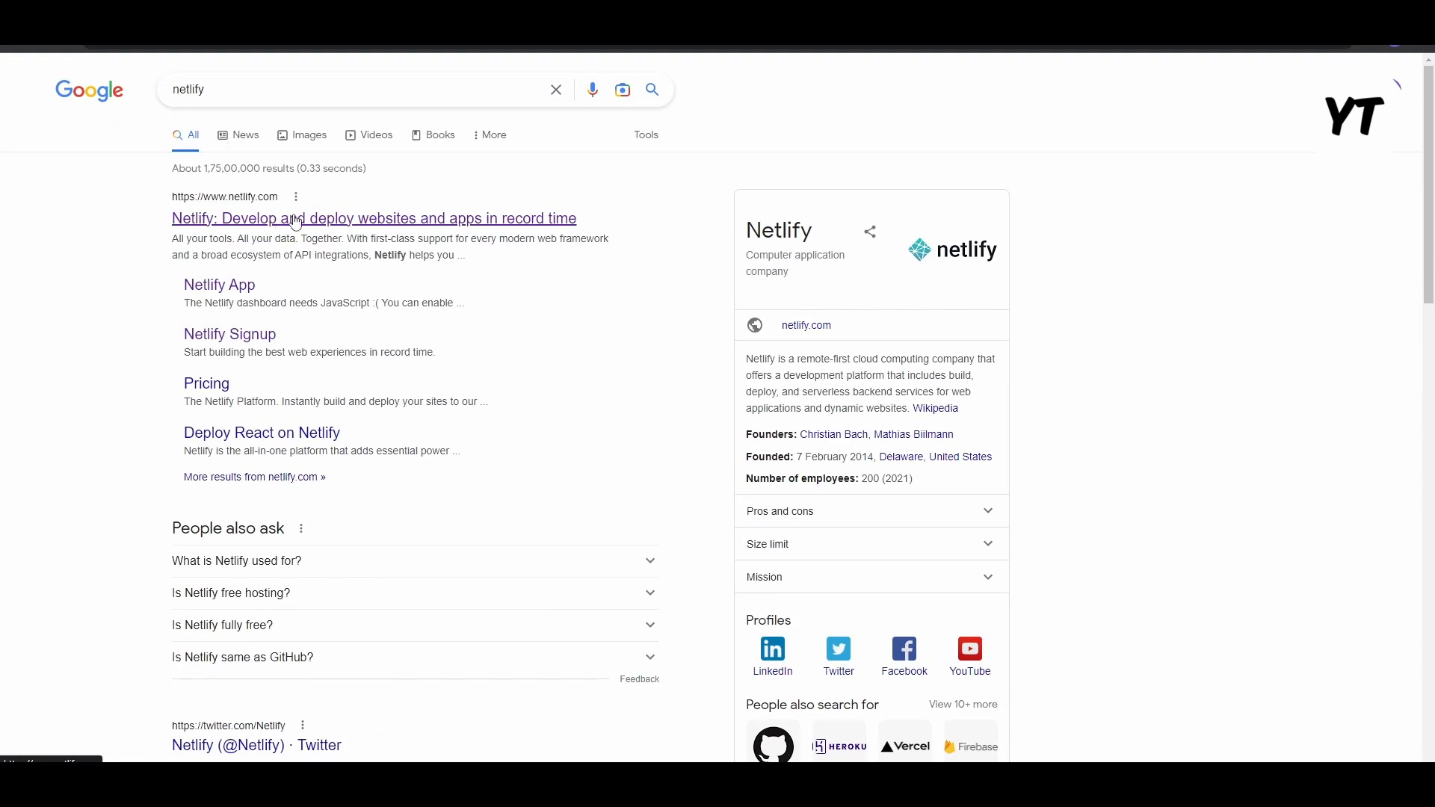
pyautogui.click(304, 234)
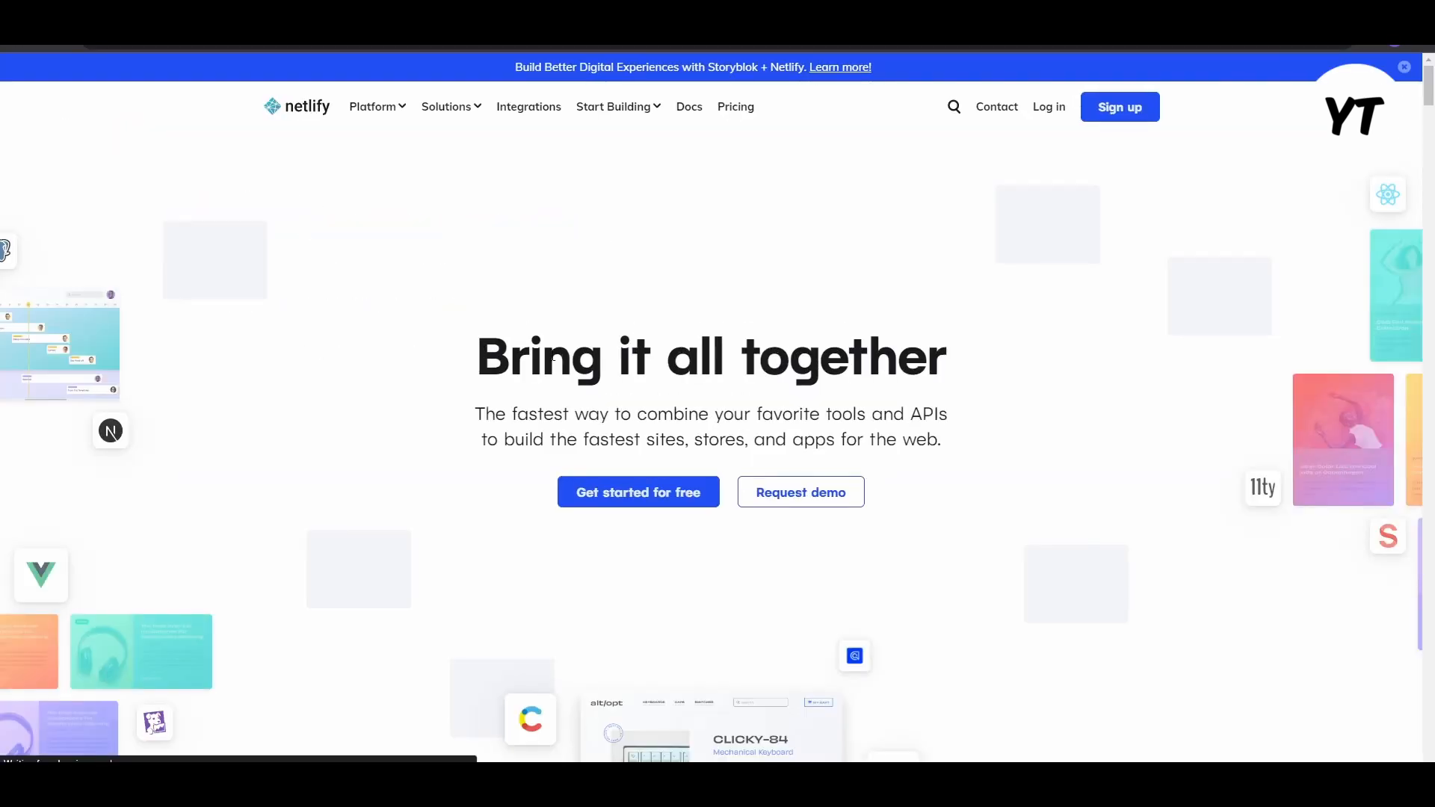
# Look over the Netlify home page and log in to the existing account.
pyautogui.scroll(-2, 945, 311)
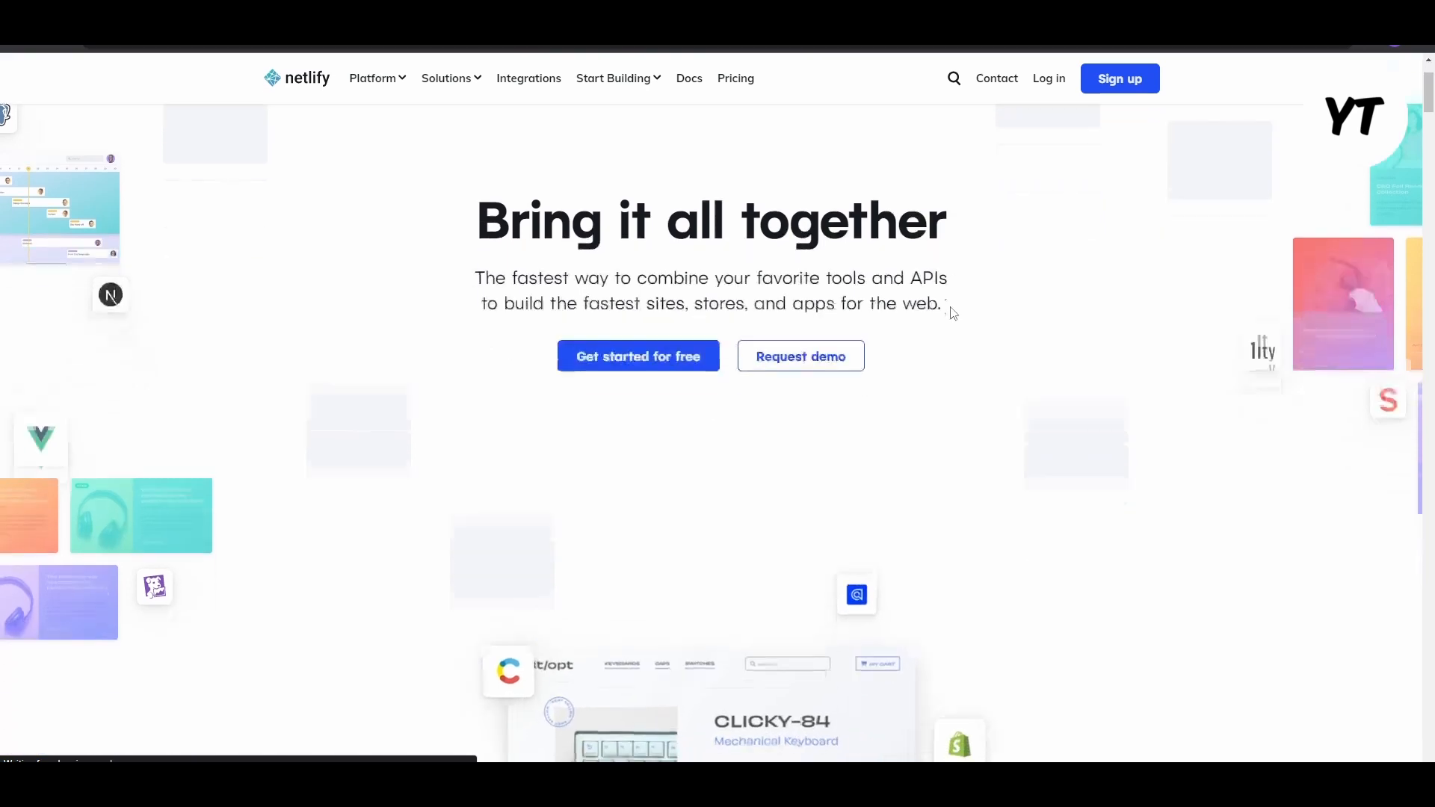
pyautogui.scroll(2, 946, 314)
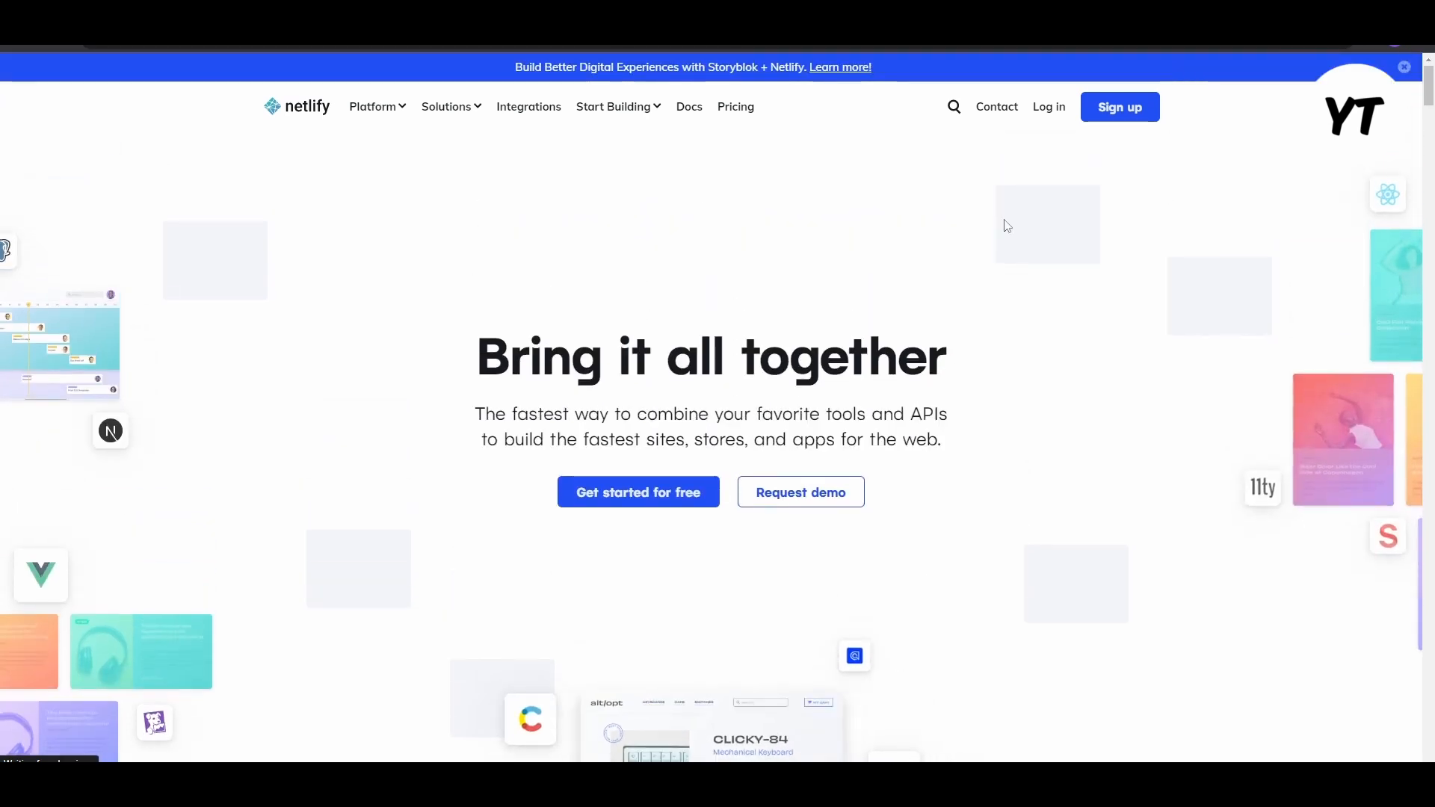
pyautogui.click(649, 492)
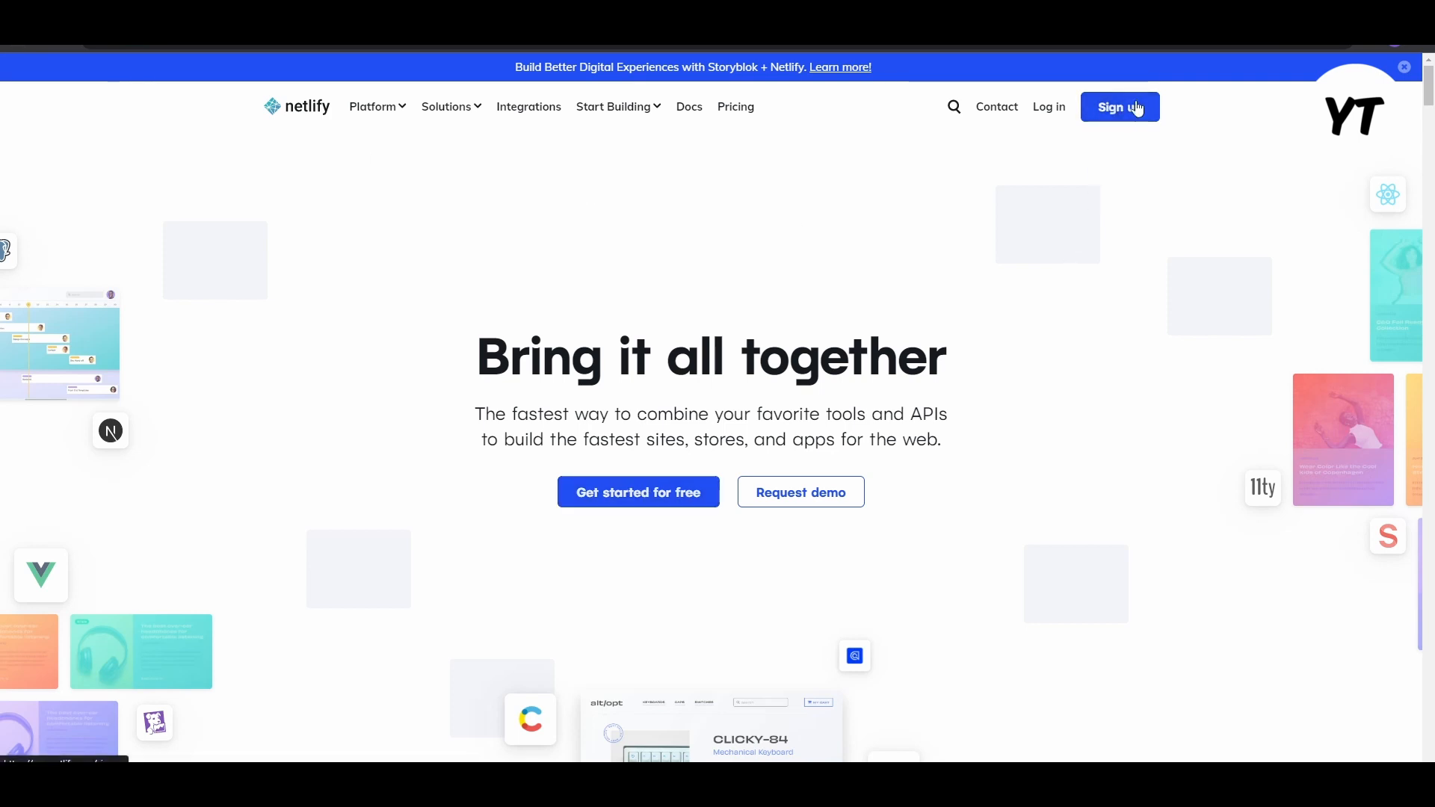
pyautogui.scroll(-1, 1164, 151)
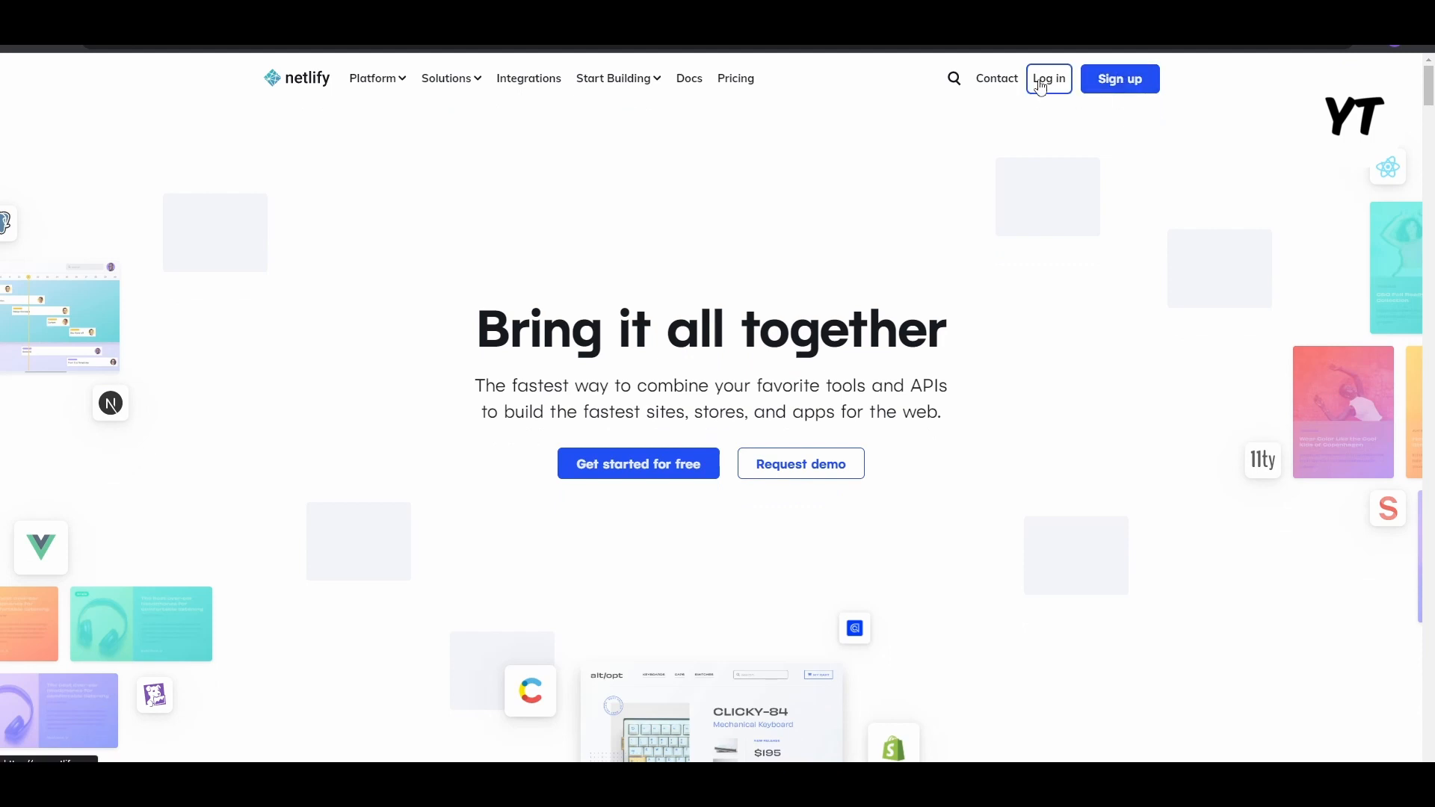
pyautogui.click(664, 471)
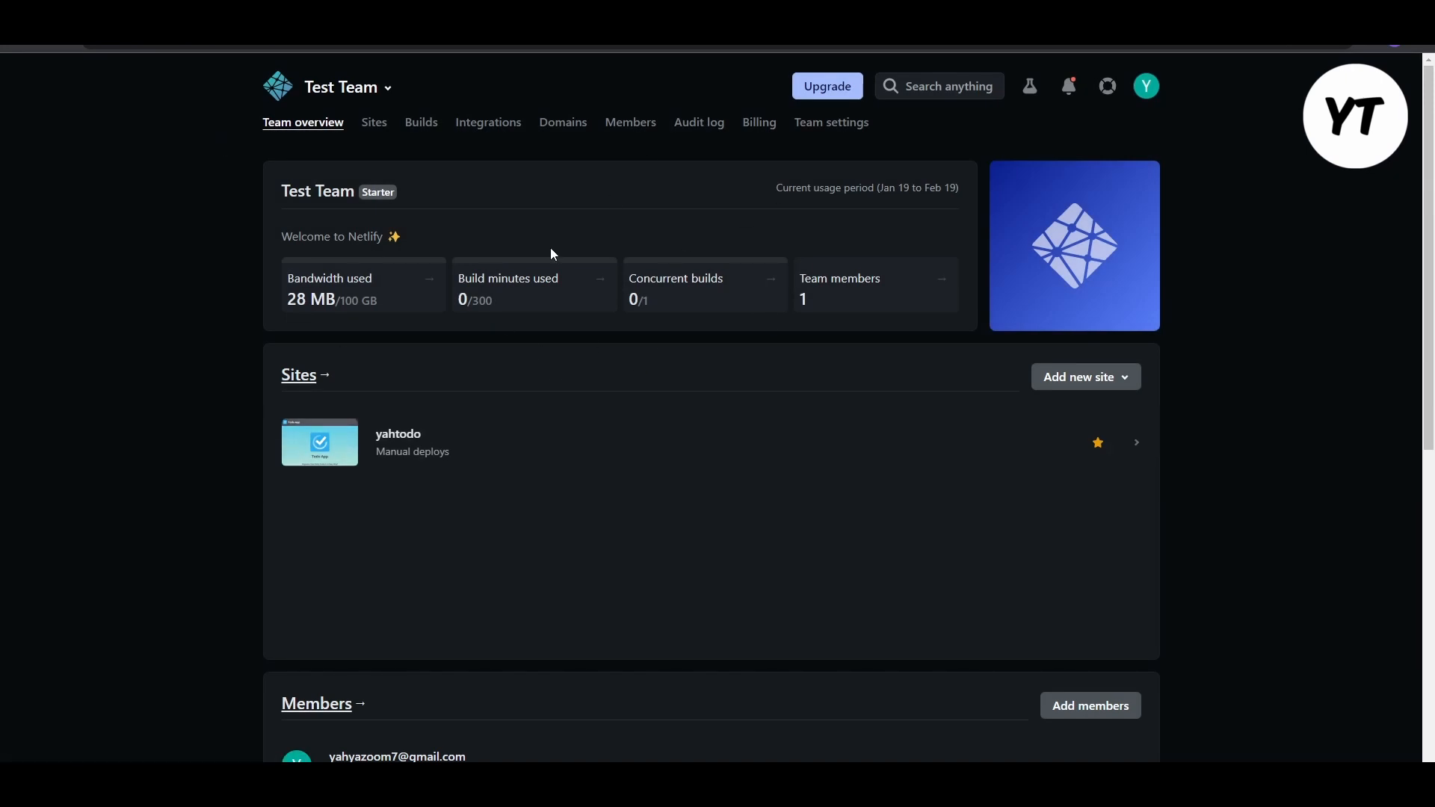
# Look over the team overview and the Git repository import page for a new site, and return to the overview.
pyautogui.scroll(-2, 545, 488)
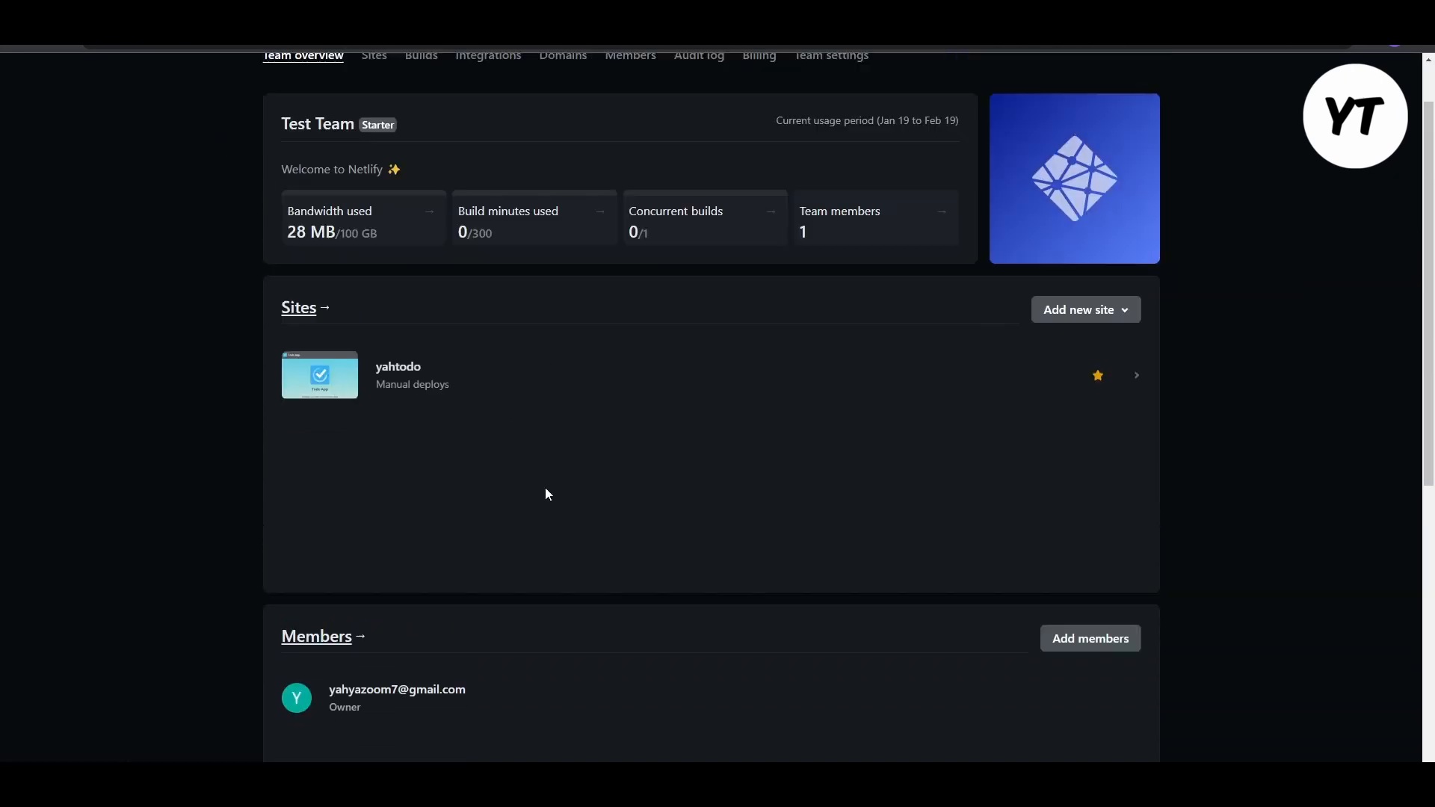
pyautogui.scroll(2, 545, 487)
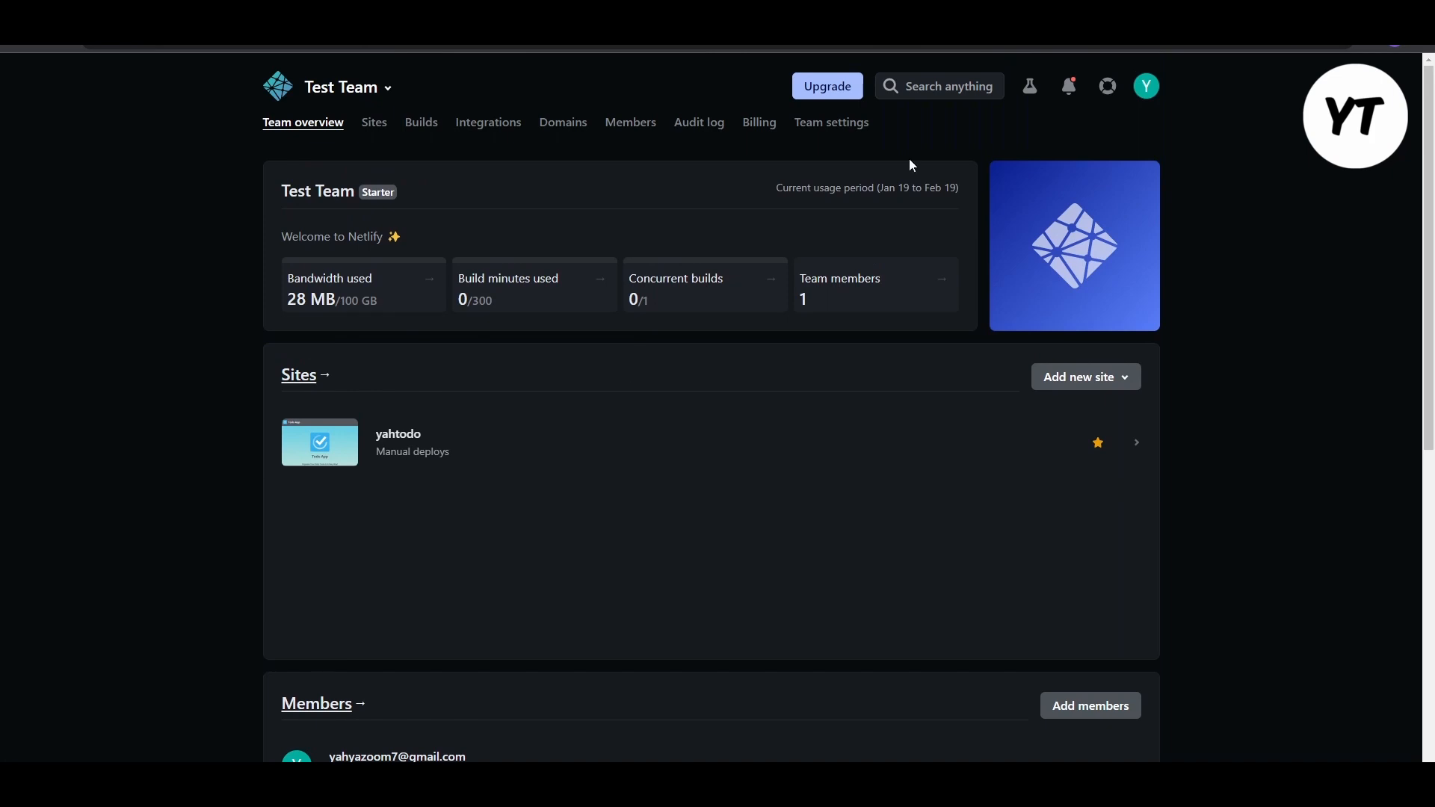
pyautogui.click(1098, 391)
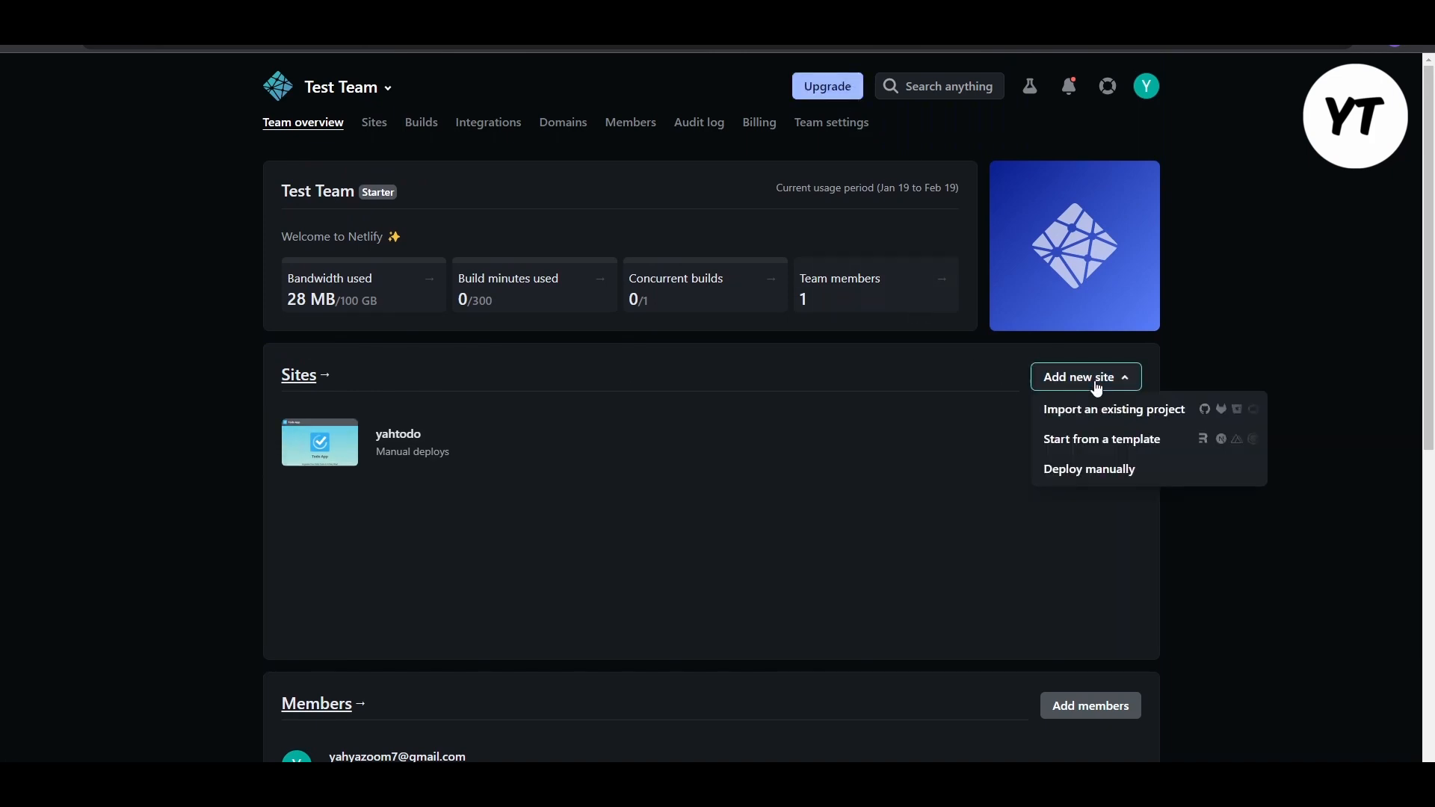
pyautogui.click(1101, 424)
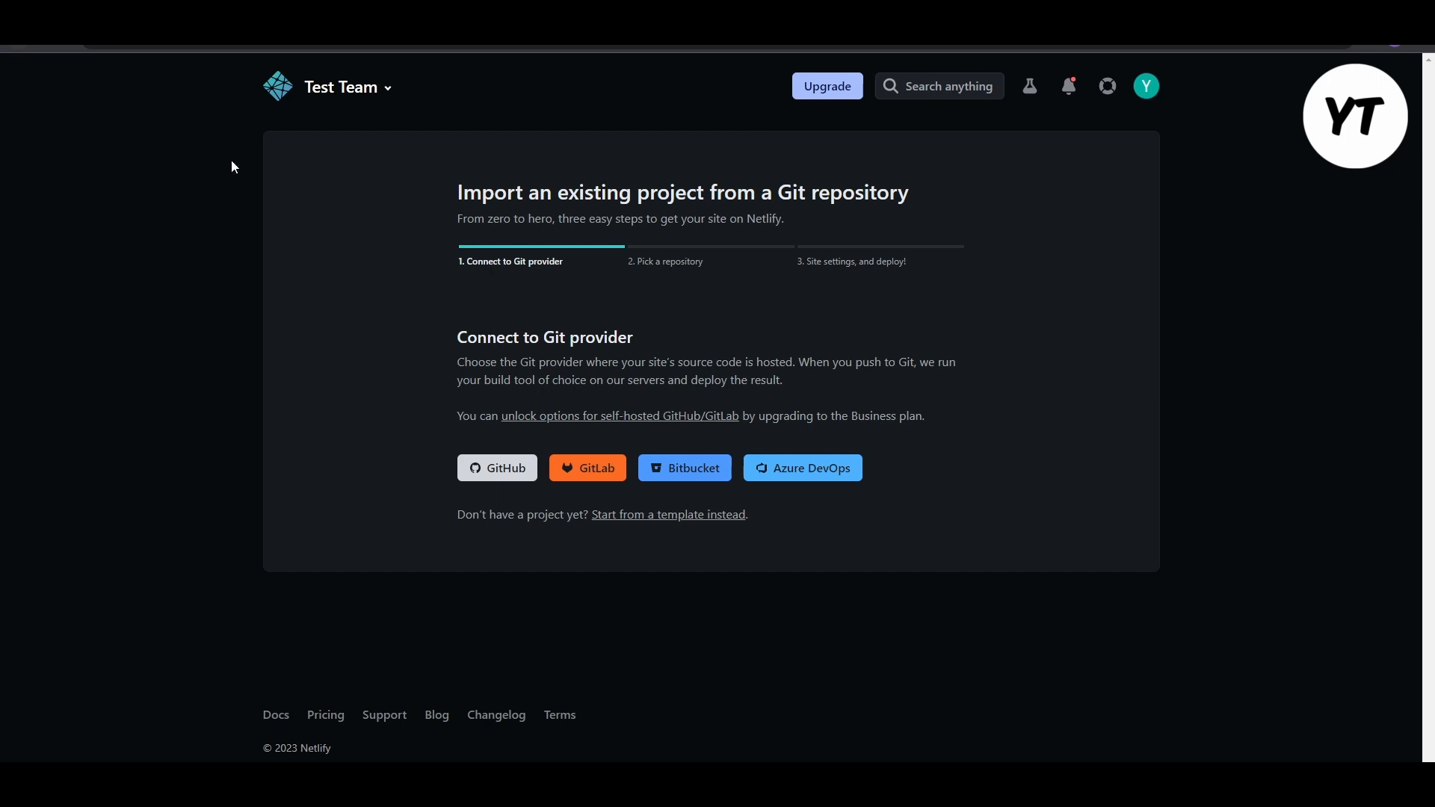
pyautogui.click(15, 45)
# Add a new site by manual deploy, uploading the build folder of the lcotodo project.
pyautogui.click(1103, 383)
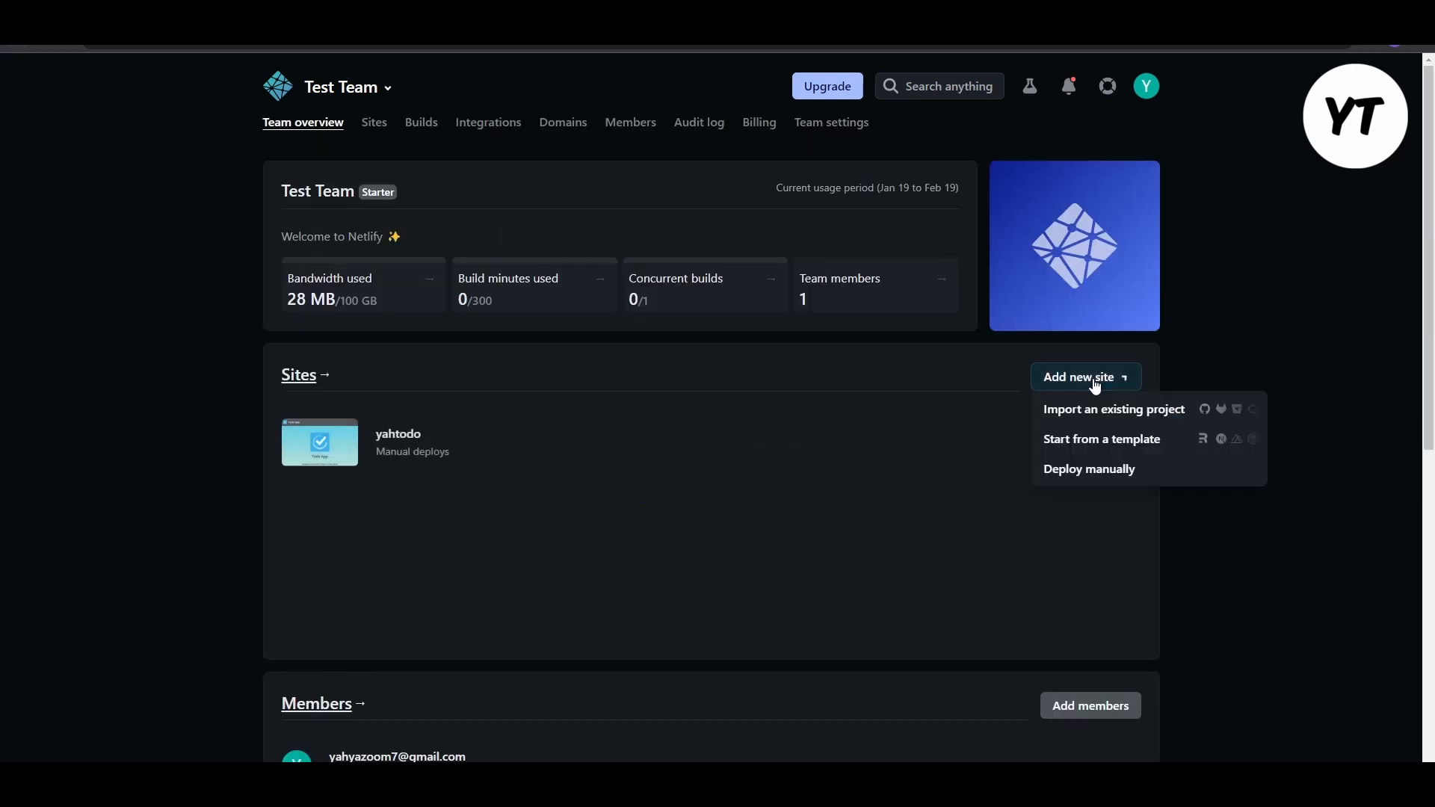
pyautogui.click(1131, 484)
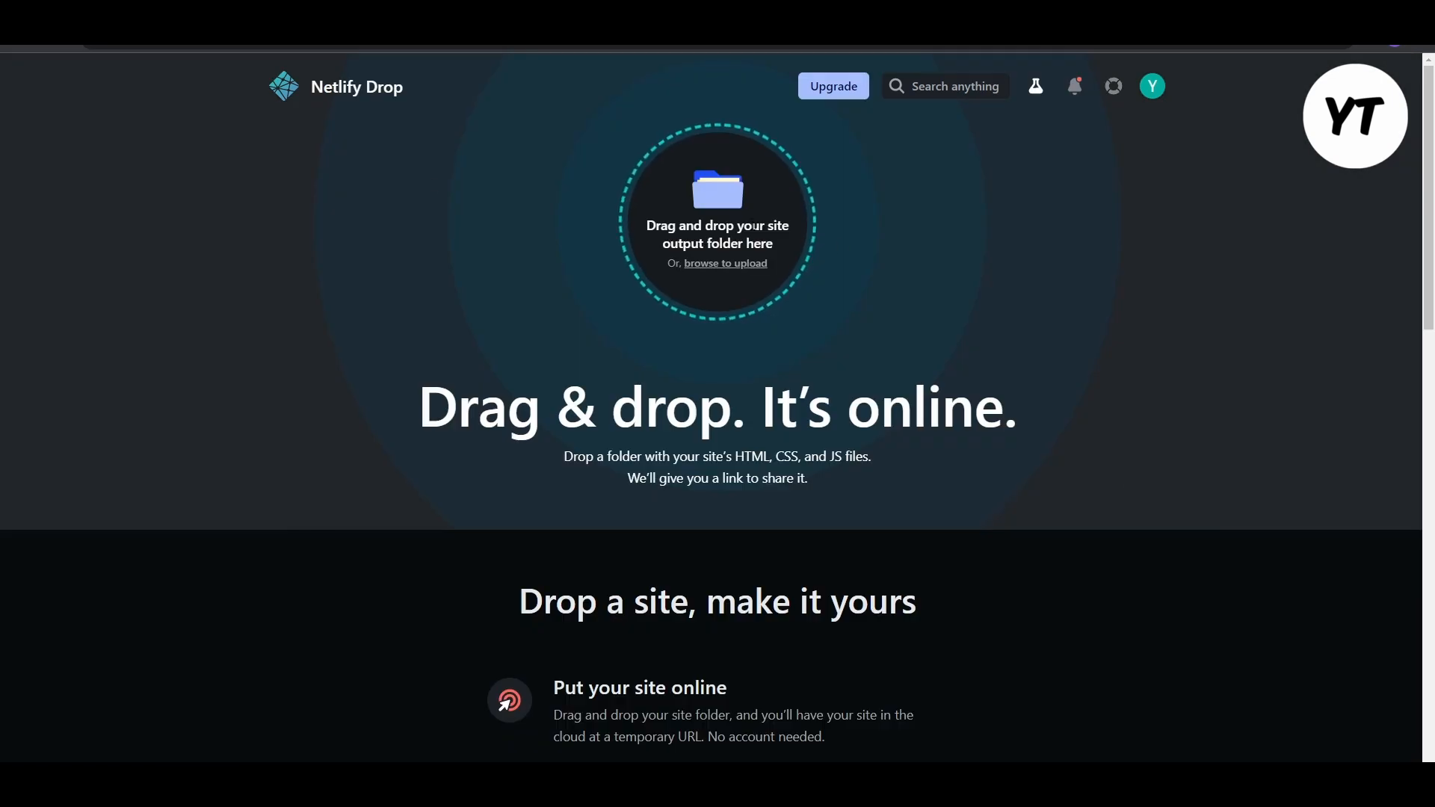
pyautogui.click(722, 263)
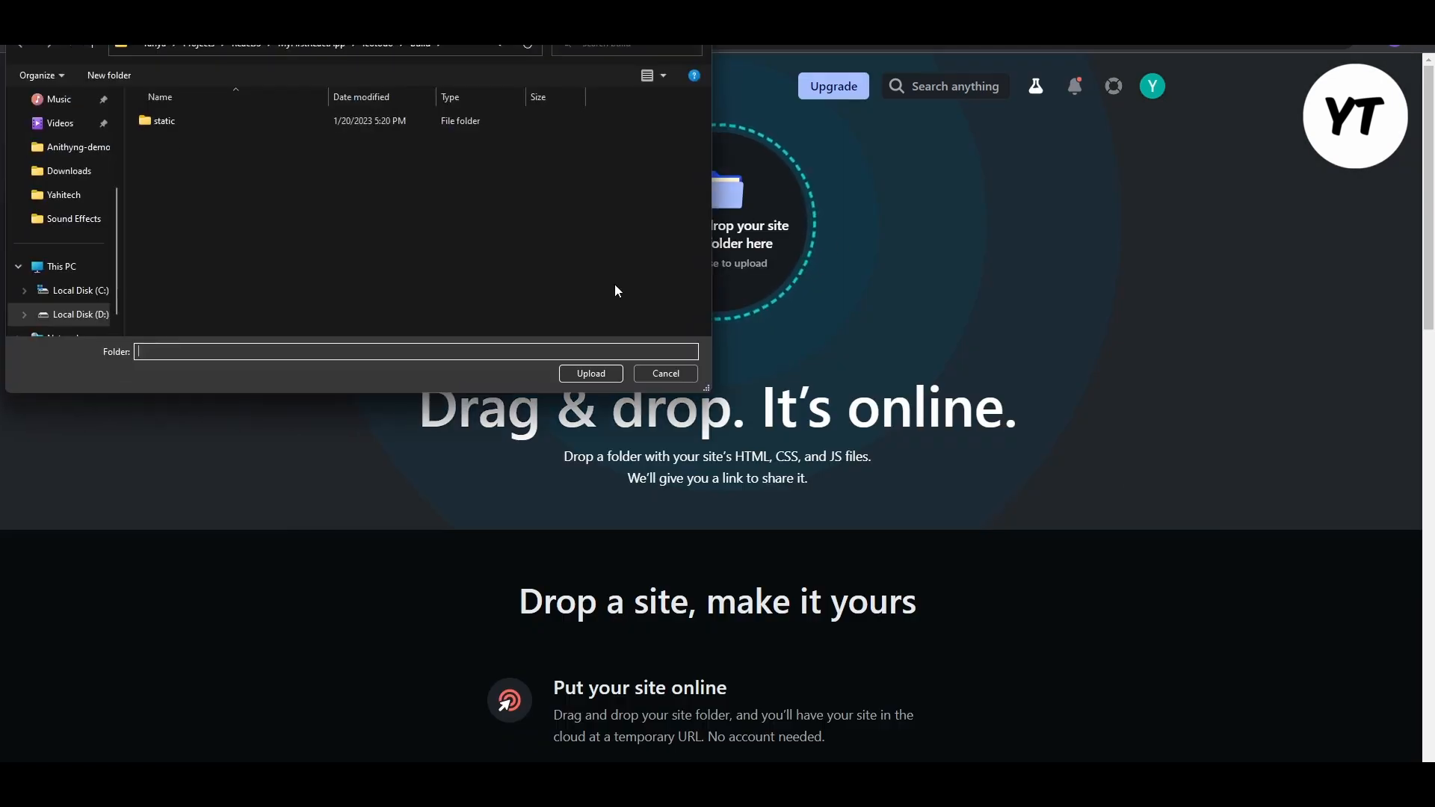
pyautogui.click(381, 44)
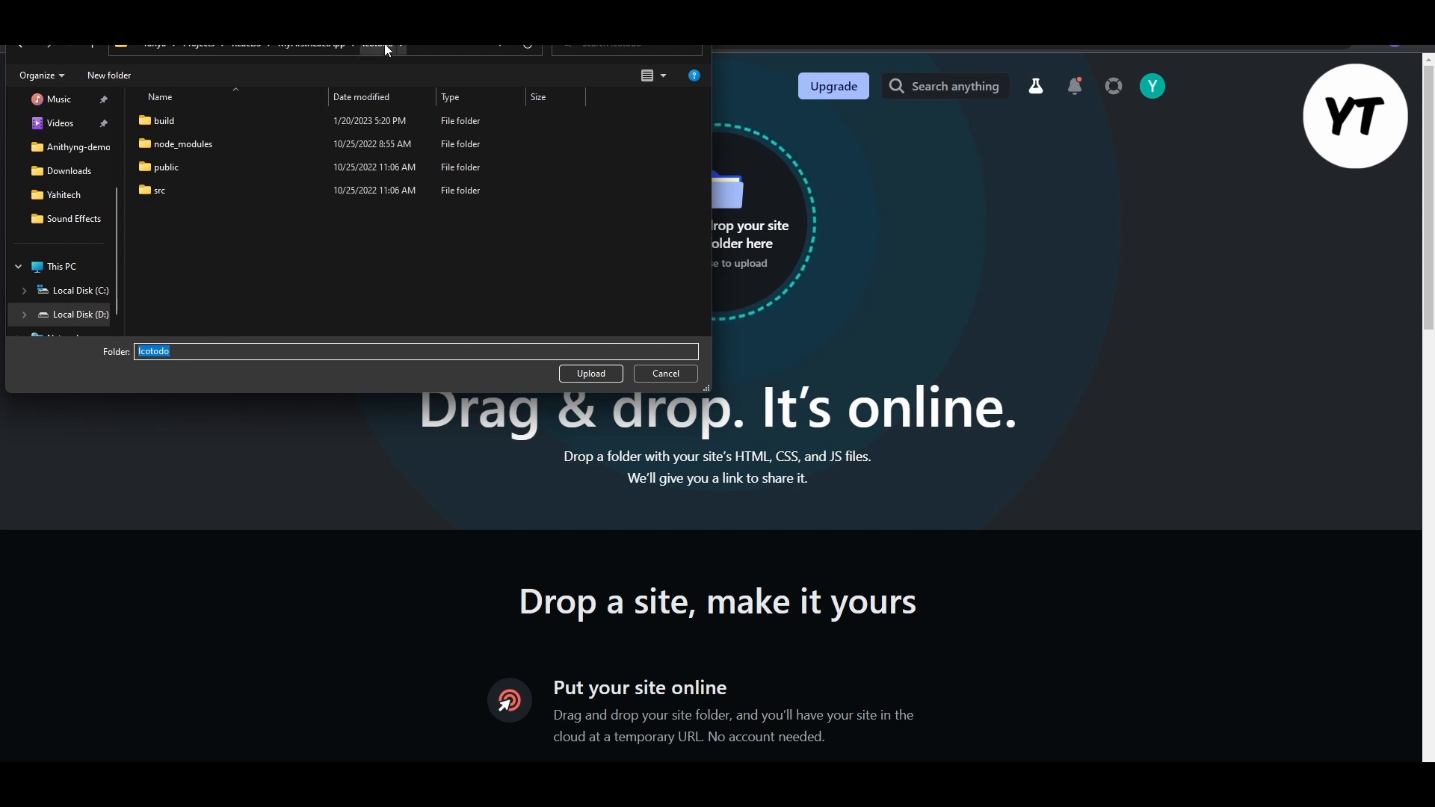
pyautogui.click(187, 125)
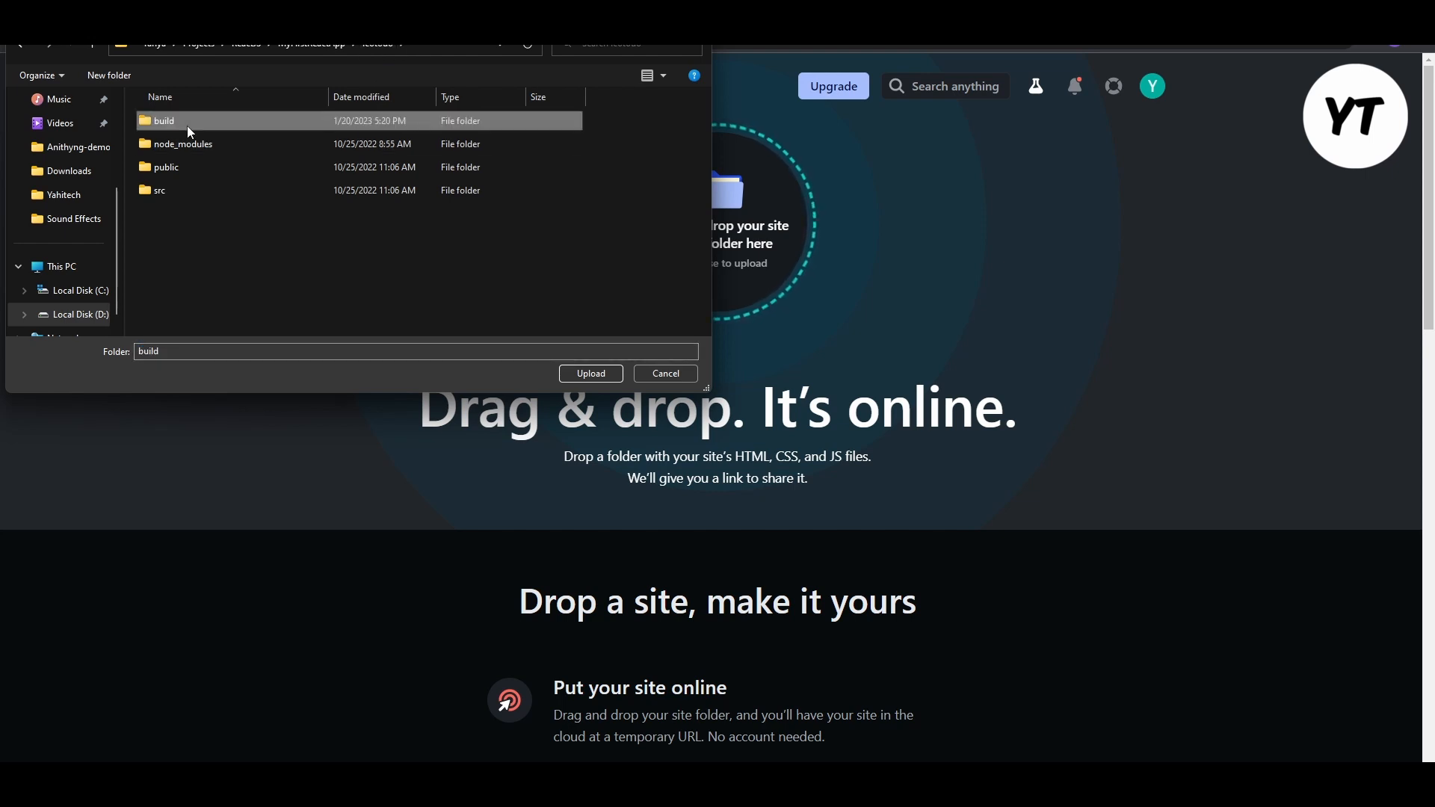
pyautogui.click(669, 375)
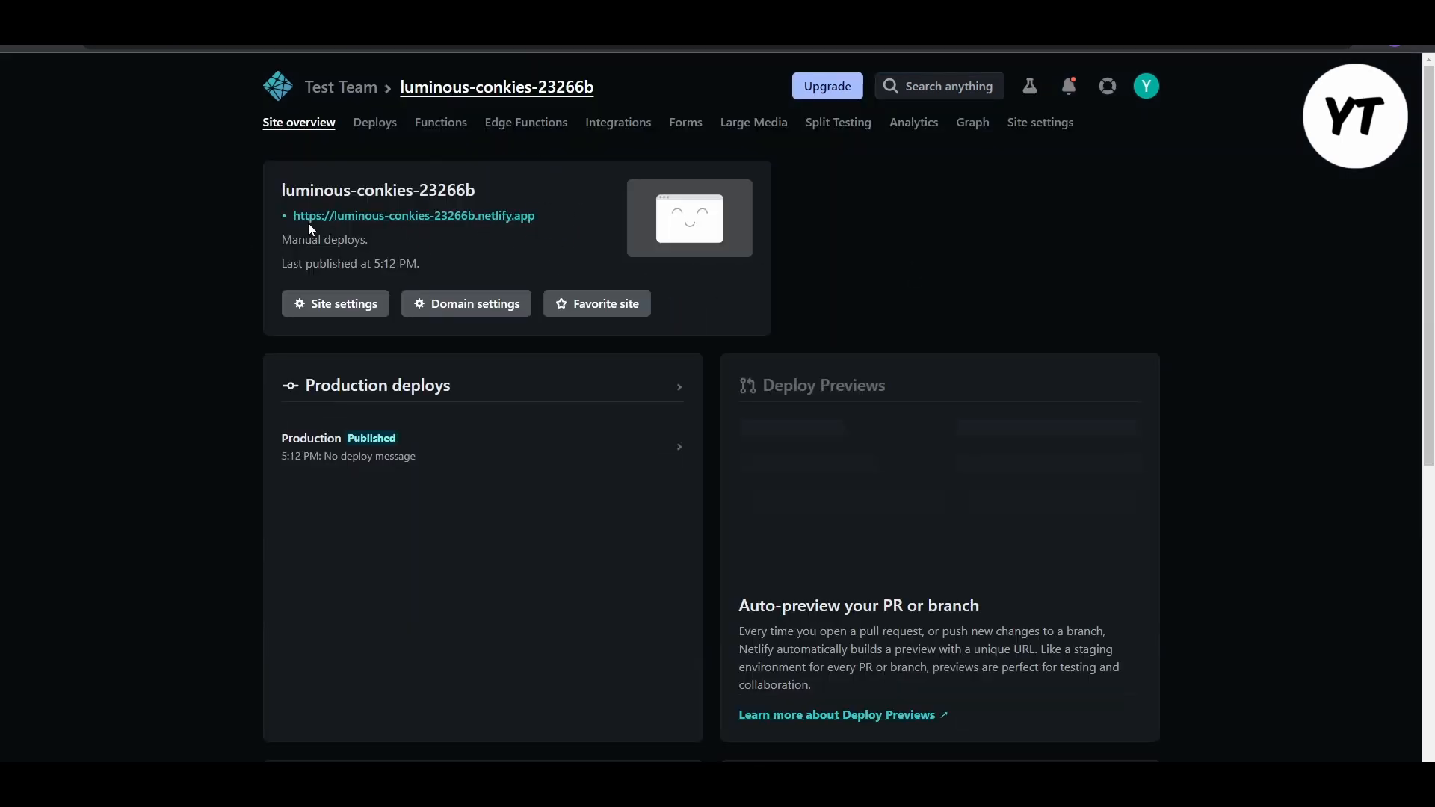
# Open the newly deployed site's live link, look over the Todo App page and return to the Netlify dashboard.
pyautogui.click(411, 222)
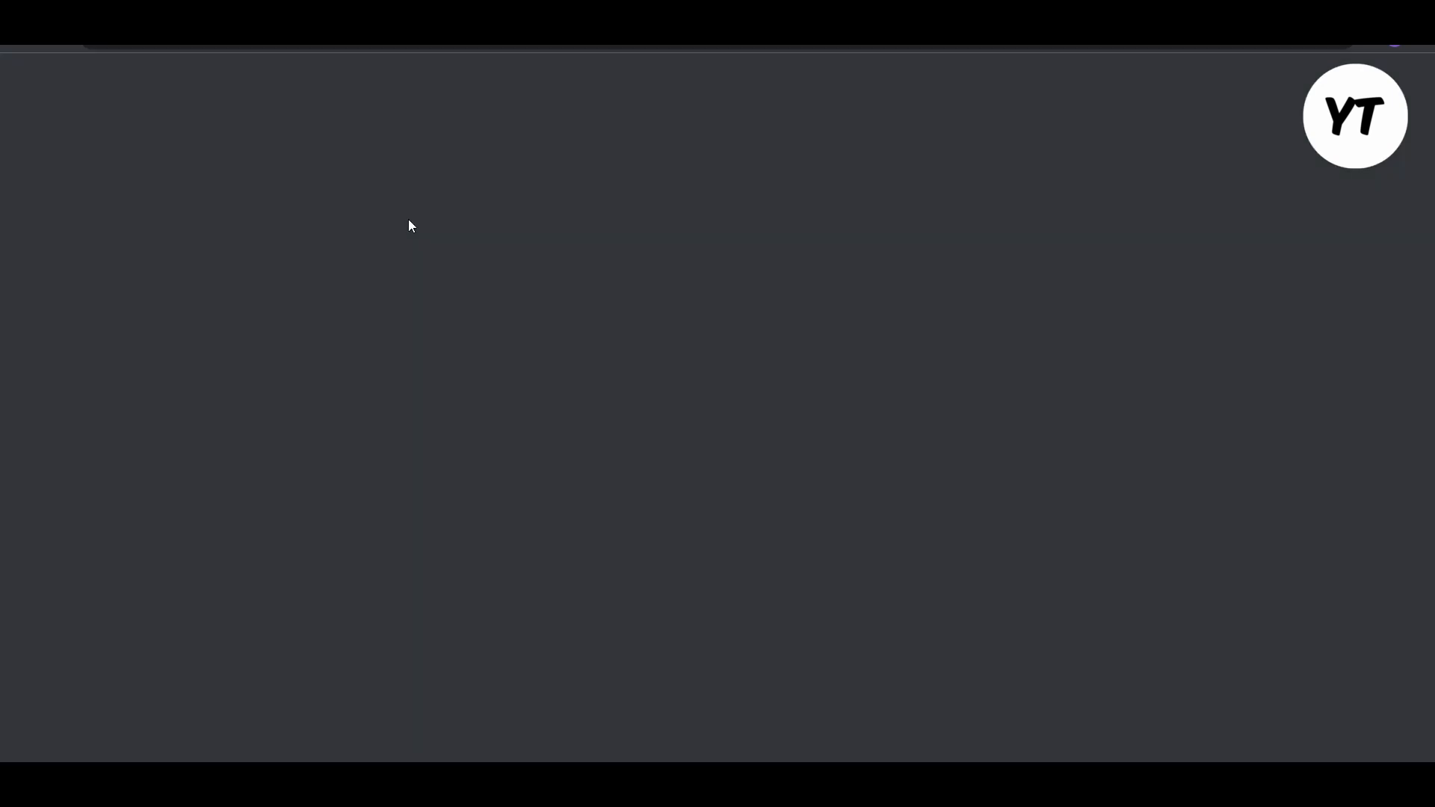
pyautogui.scroll(-3, 1027, 455)
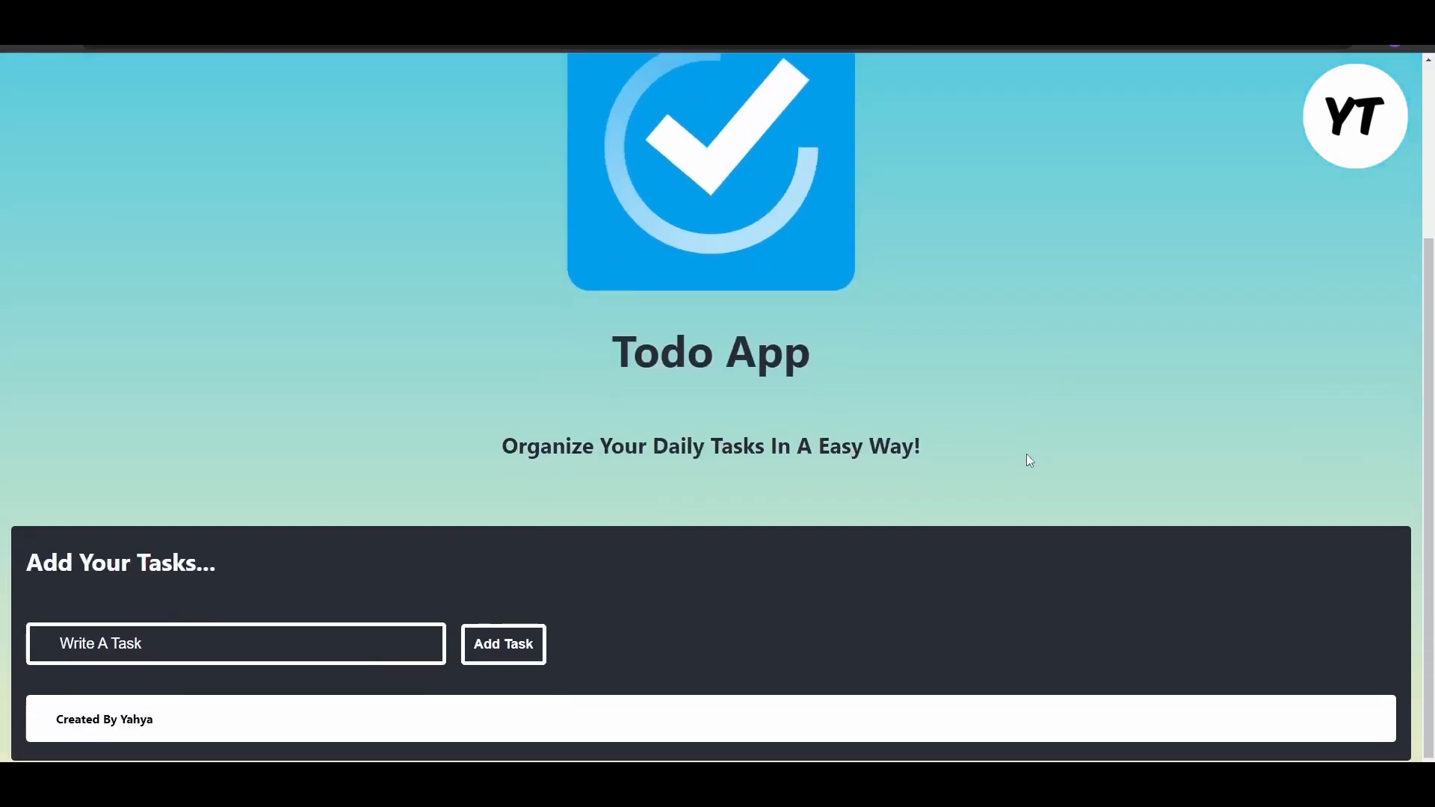
pyautogui.scroll(3, 1025, 455)
pyautogui.click(195, 15)
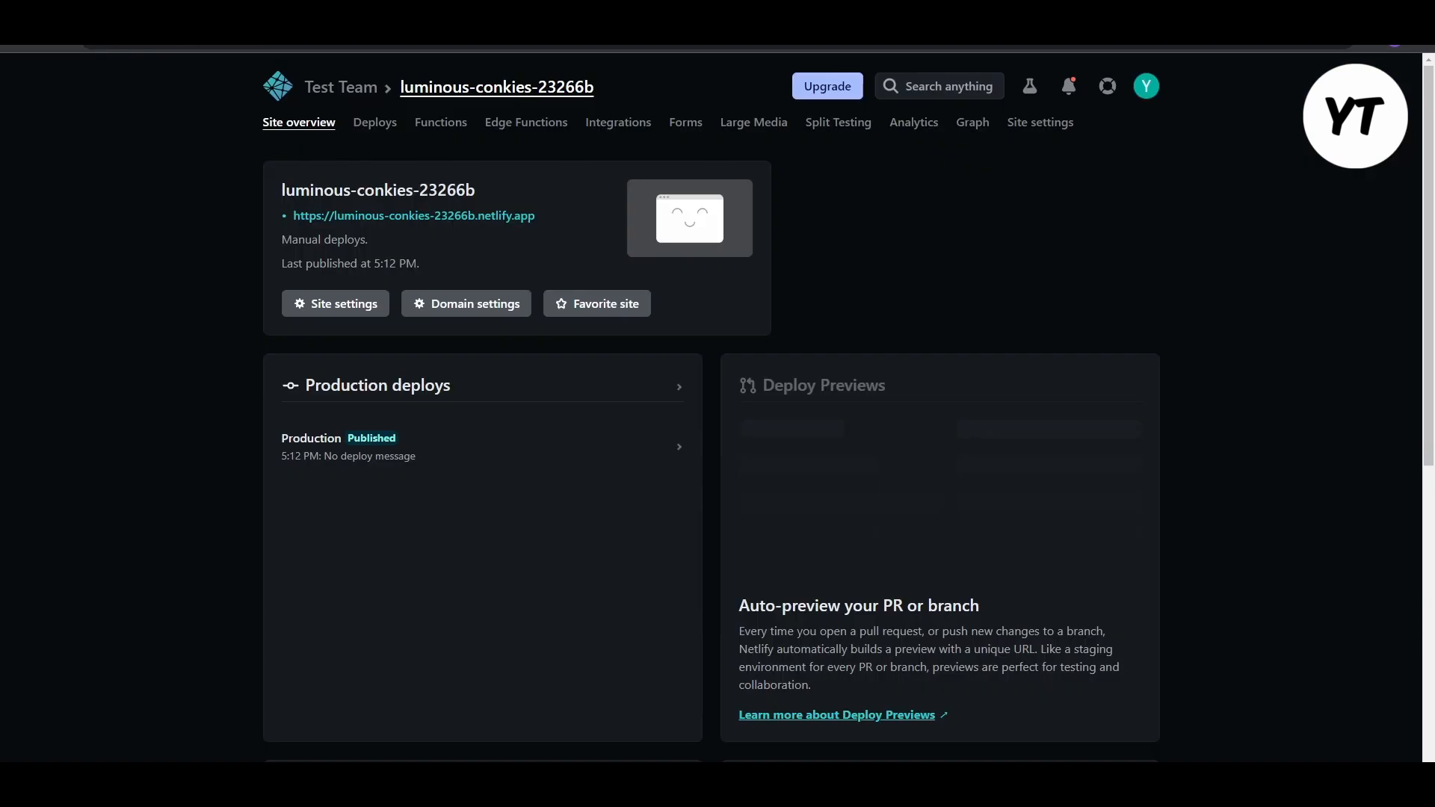
# Change the deployed site's name to todoappyahya in its site settings.
pyautogui.click(359, 311)
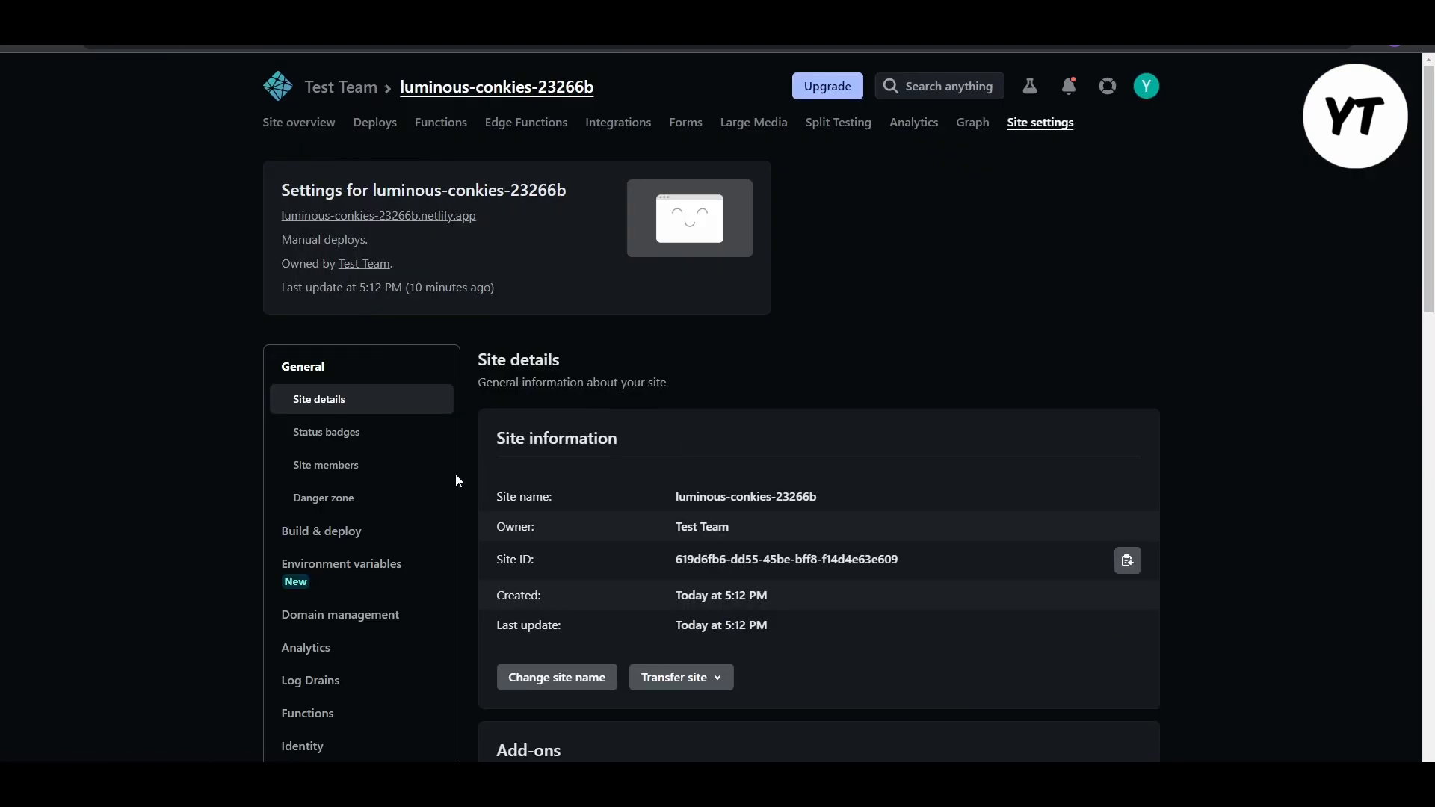
pyautogui.click(557, 680)
pyautogui.hotkey('ctrl', 'a')
pyautogui.write('todoappyahya')
pyautogui.click(532, 507)
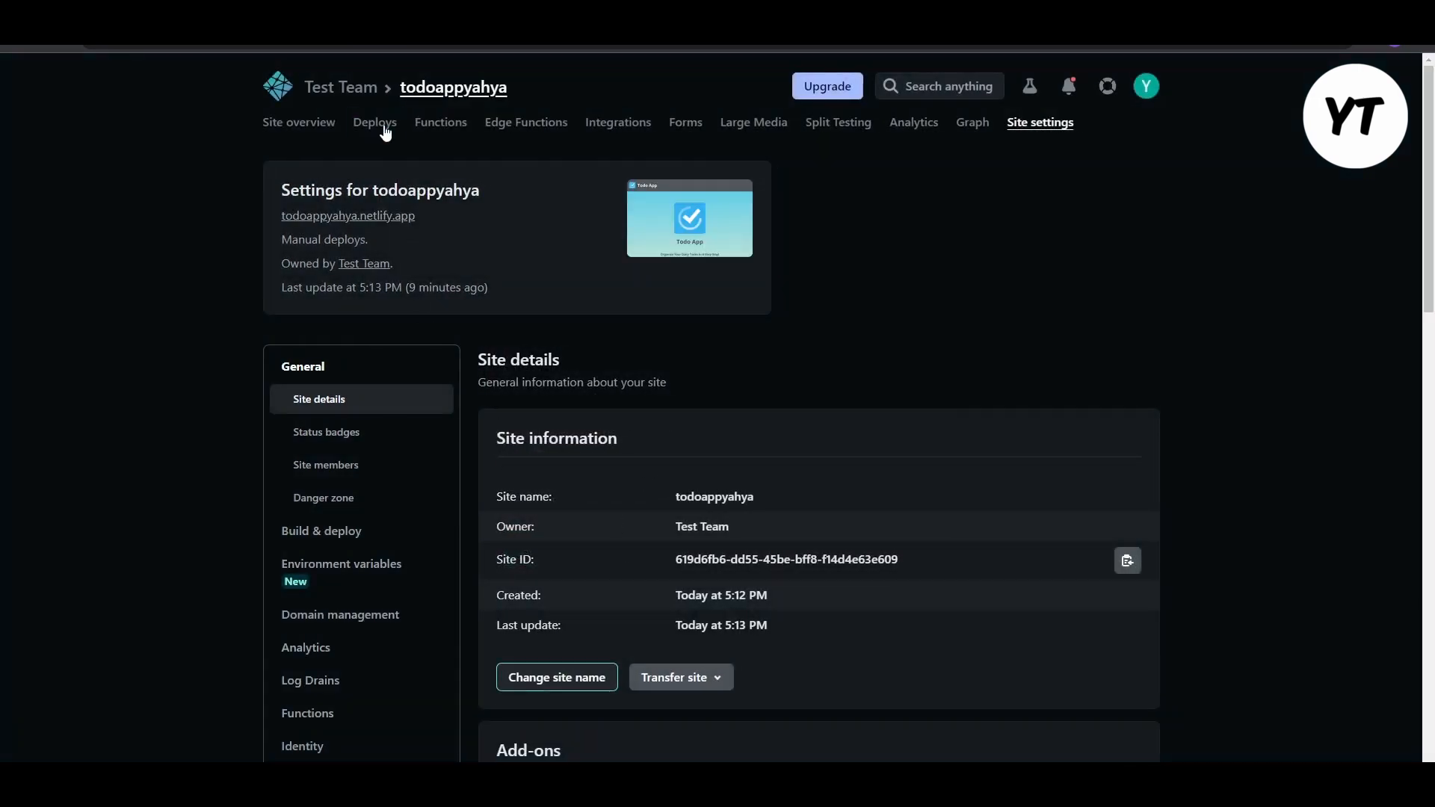
# Open the live site from its renamed link in the site overview and look over the Todo App page.
pyautogui.click(301, 124)
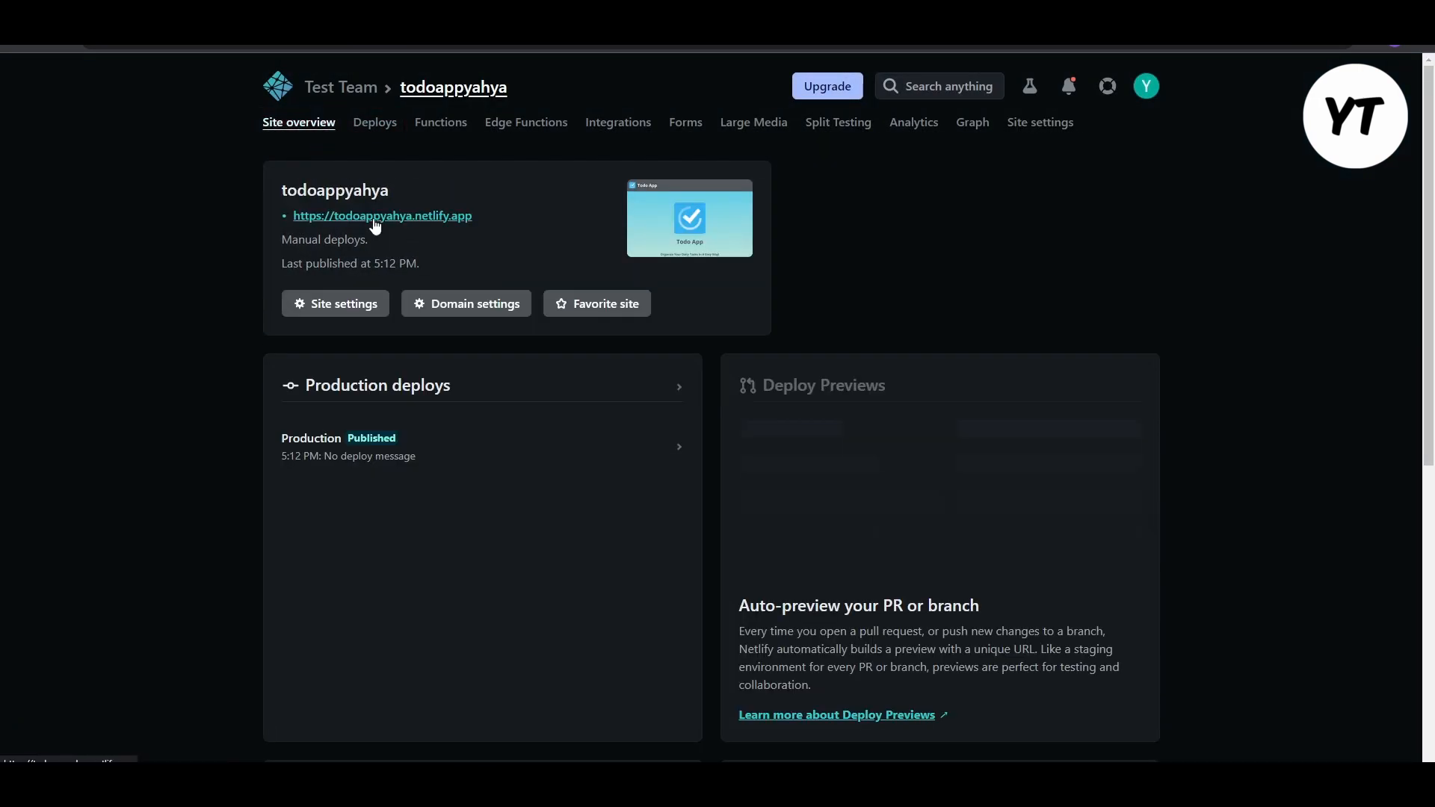
pyautogui.rightClick(477, 224)
pyautogui.press('Escape')
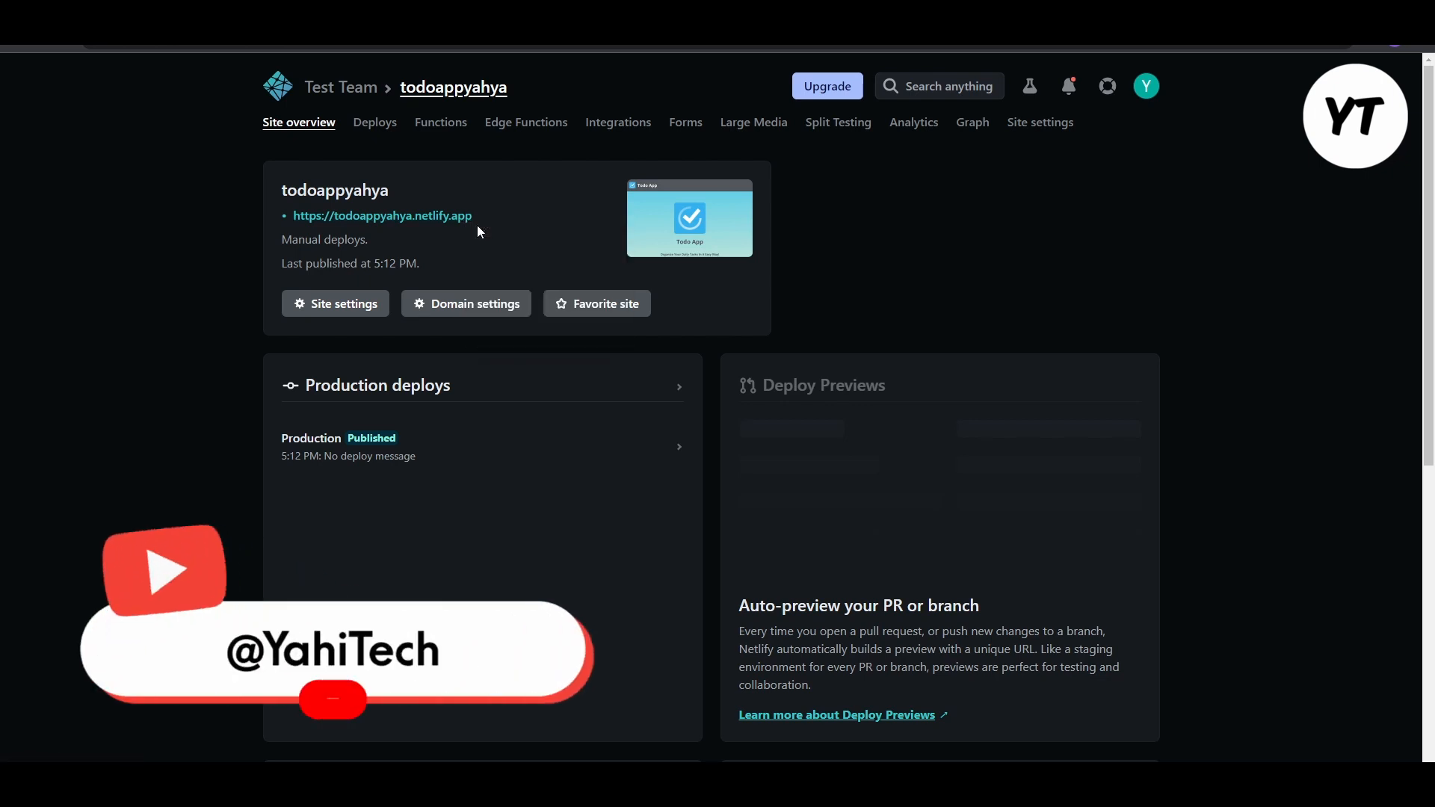
pyautogui.click(477, 226)
pyautogui.scroll(-3, 495, 445)
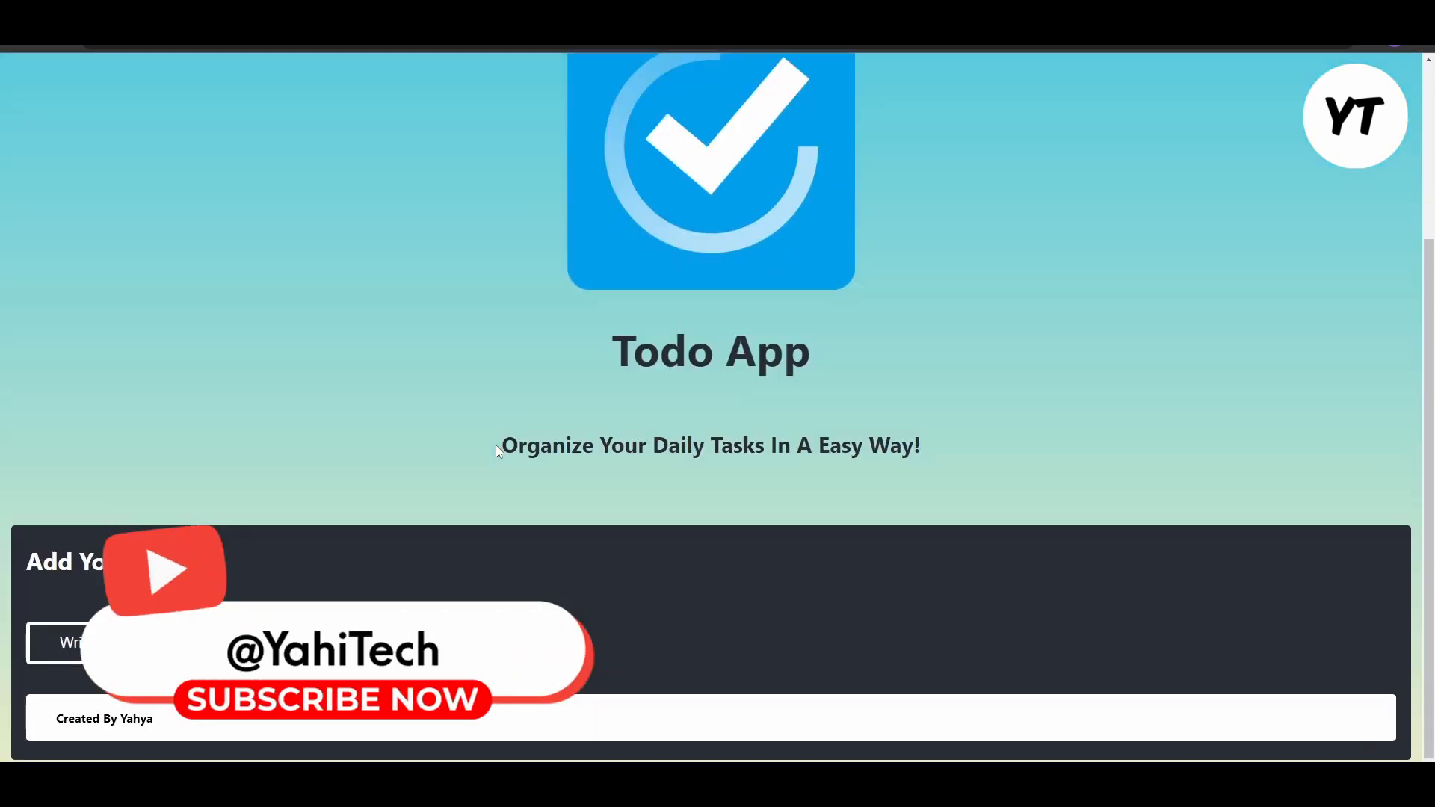
pyautogui.scroll(3, 320, 506)
pyautogui.scroll(-3, 618, 408)
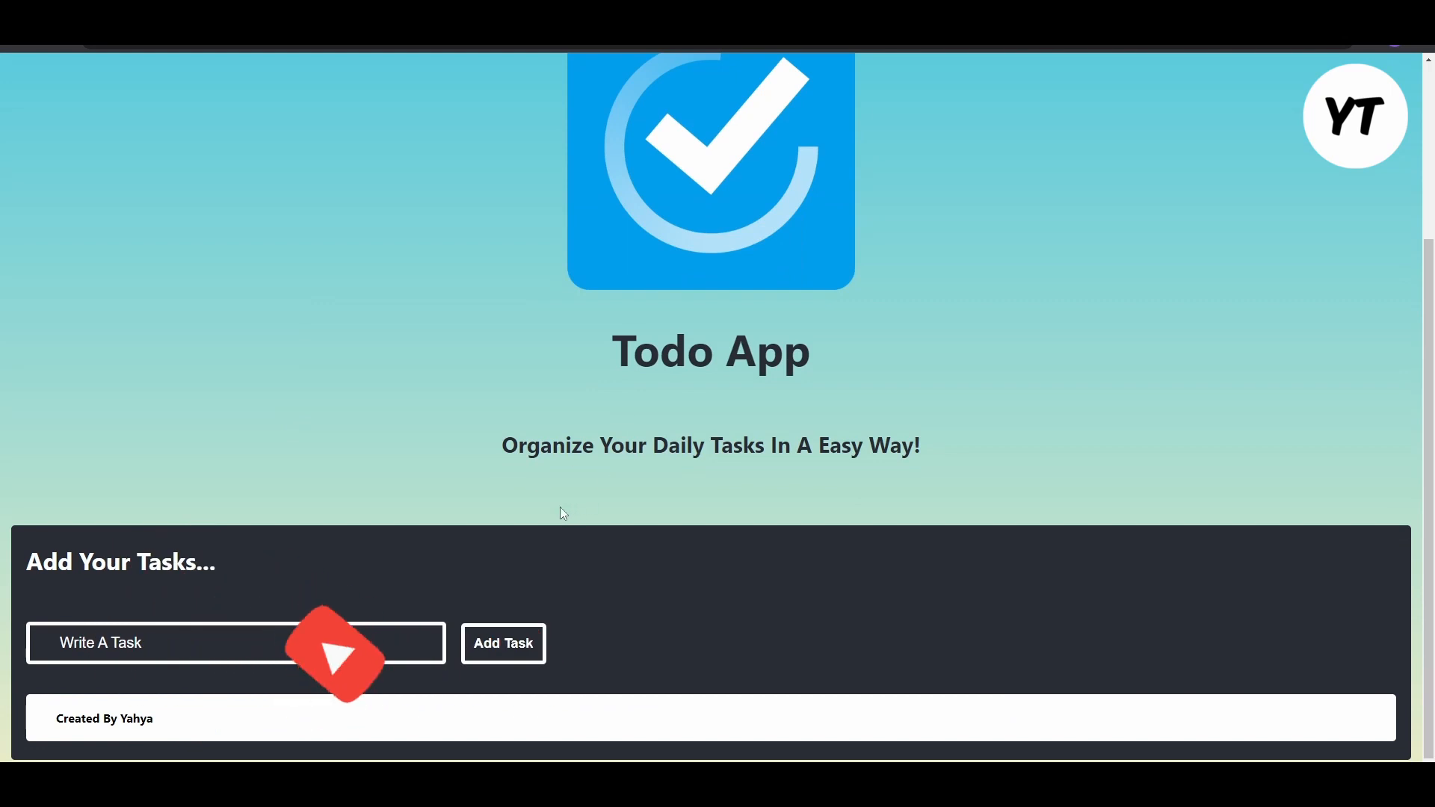
pyautogui.scroll(2, 565, 515)
pyautogui.scroll(-1, 560, 505)
pyautogui.scroll(2, 559, 503)
pyautogui.scroll(-3, 444, 627)
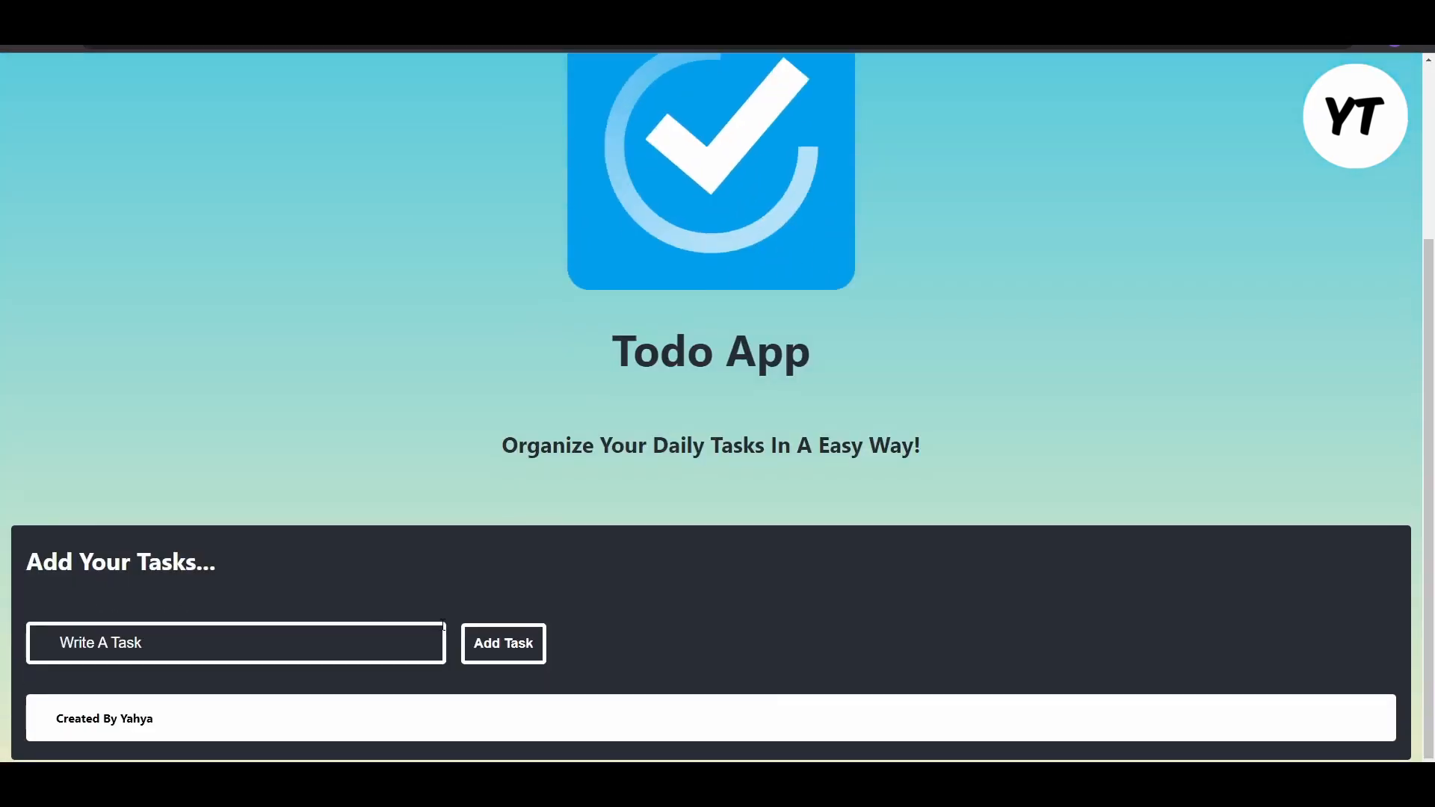
# Add the tasks "write notes" and "buy gadgets" to the live Todo App's list.
pyautogui.click(444, 626)
pyautogui.write('write')
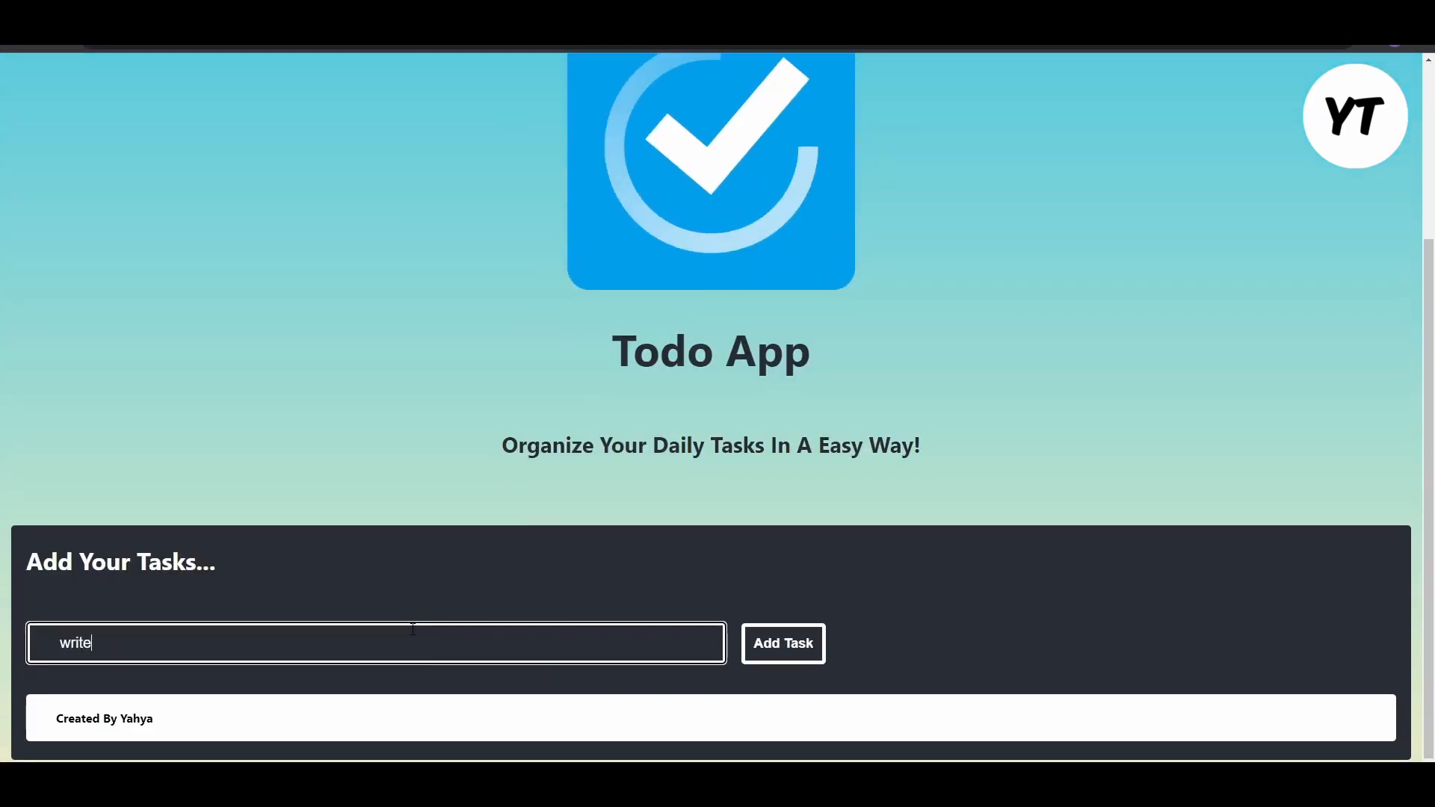
pyautogui.write(' notes')
pyautogui.click(775, 647)
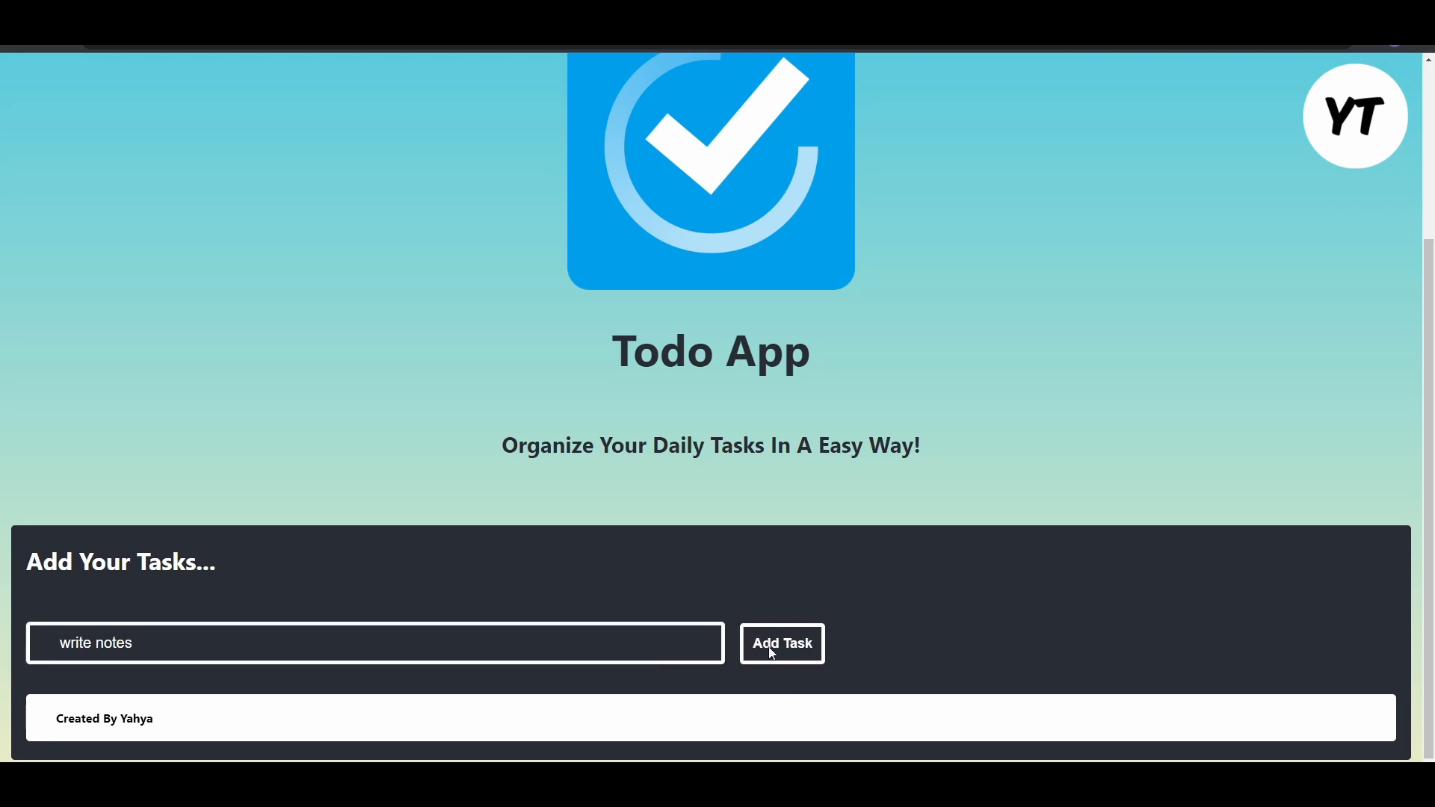
pyautogui.click(166, 603)
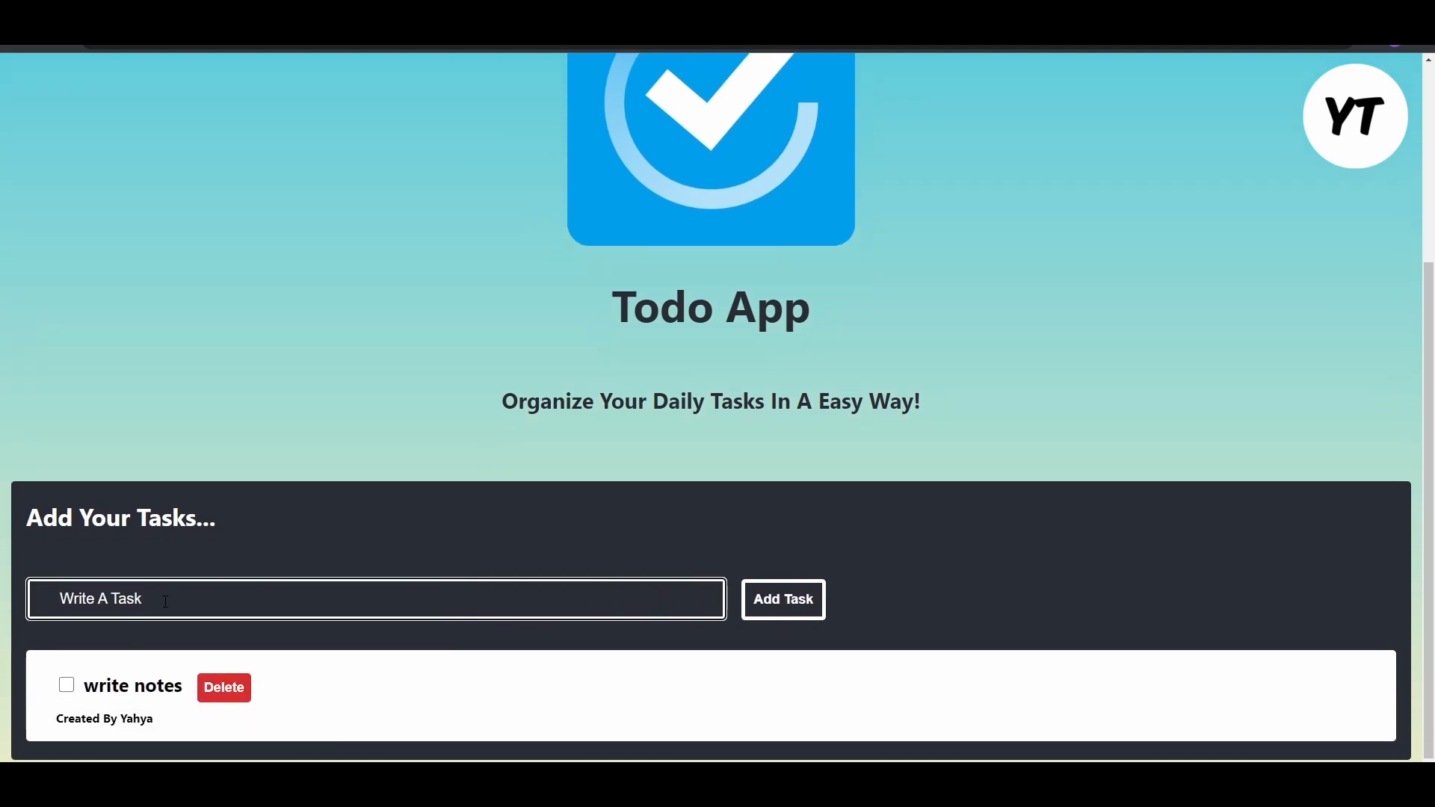
pyautogui.write('buy gadgets')
pyautogui.click(770, 594)
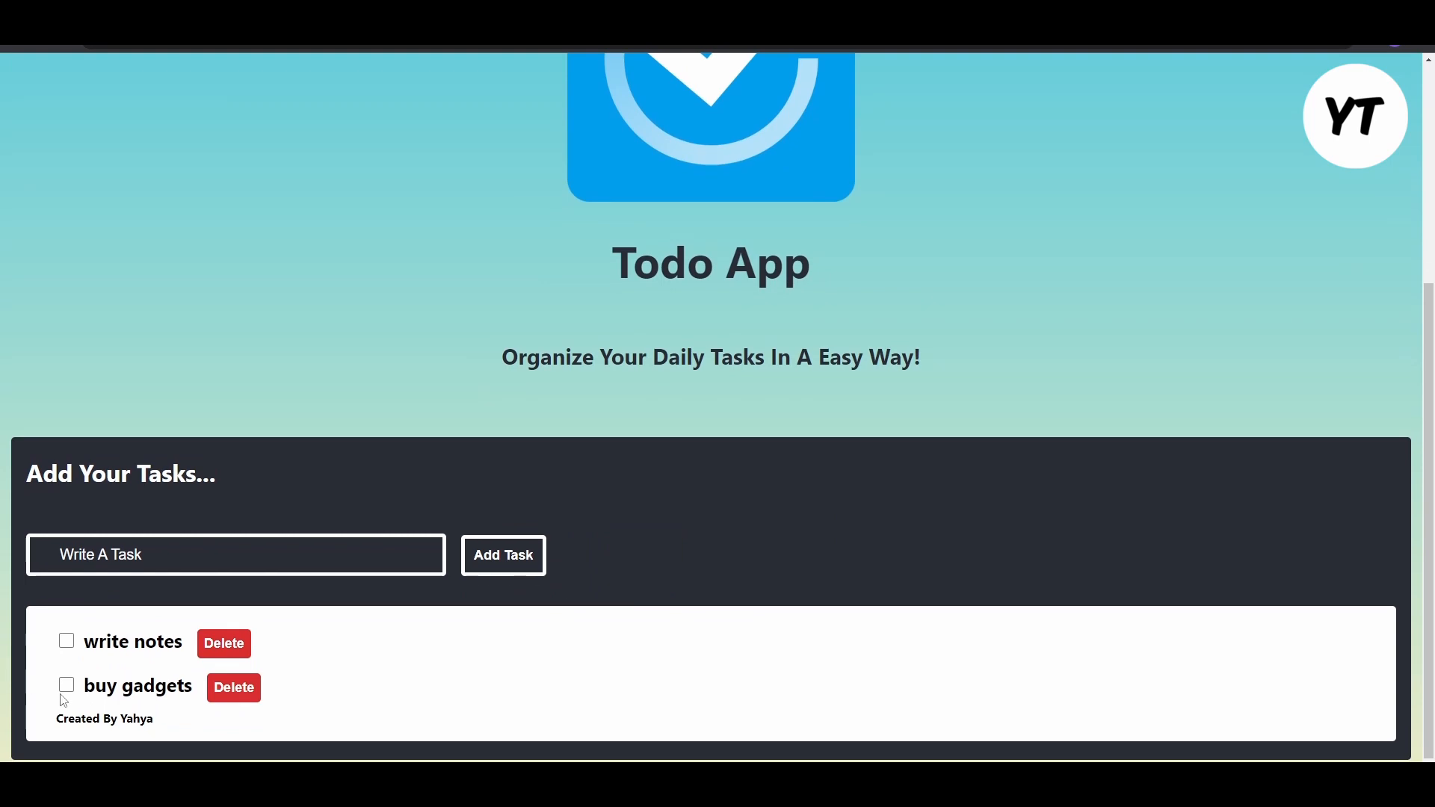
# Mark the "write notes" and "buy gadgets" tasks as done and delete both from the list.
pyautogui.click(66, 642)
pyautogui.click(65, 685)
pyautogui.click(234, 687)
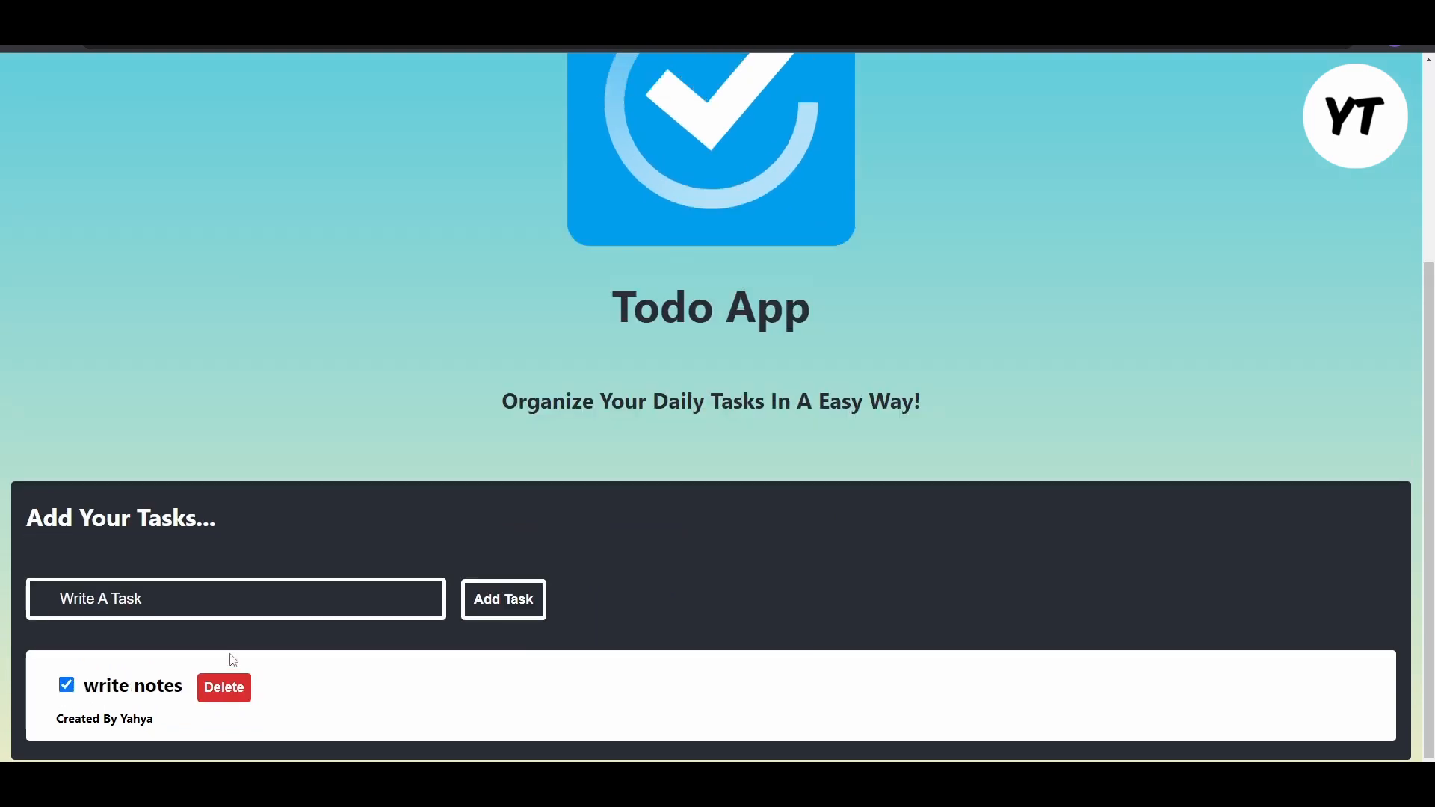
pyautogui.click(225, 686)
pyautogui.scroll(4, 460, 519)
pyautogui.scroll(-1, 362, 432)
pyautogui.scroll(1, 736, 344)
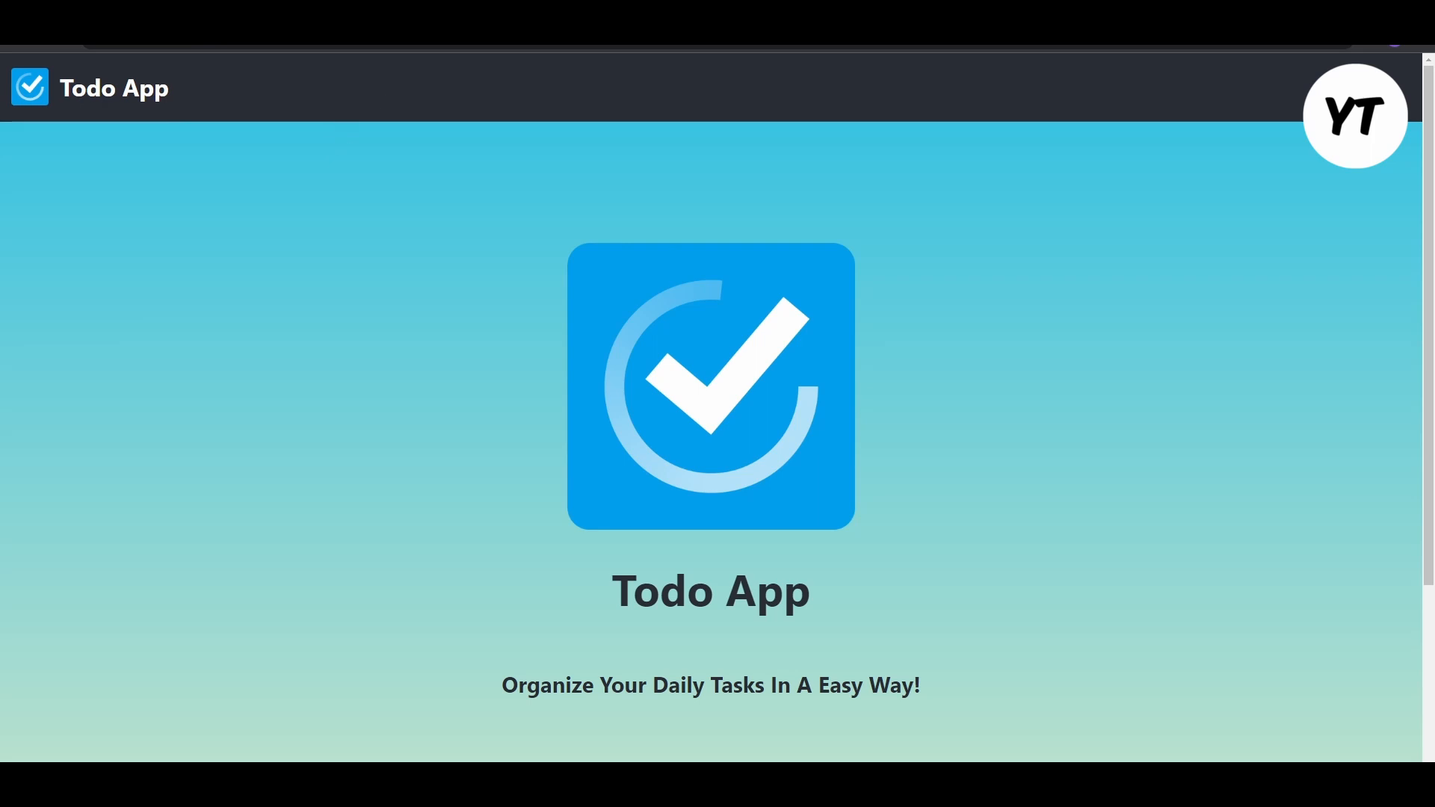
# Return to the Netlify dashboard and review the Pro and Business plans offered for upgrading the team.
pyautogui.click(562, 13)
pyautogui.click(827, 89)
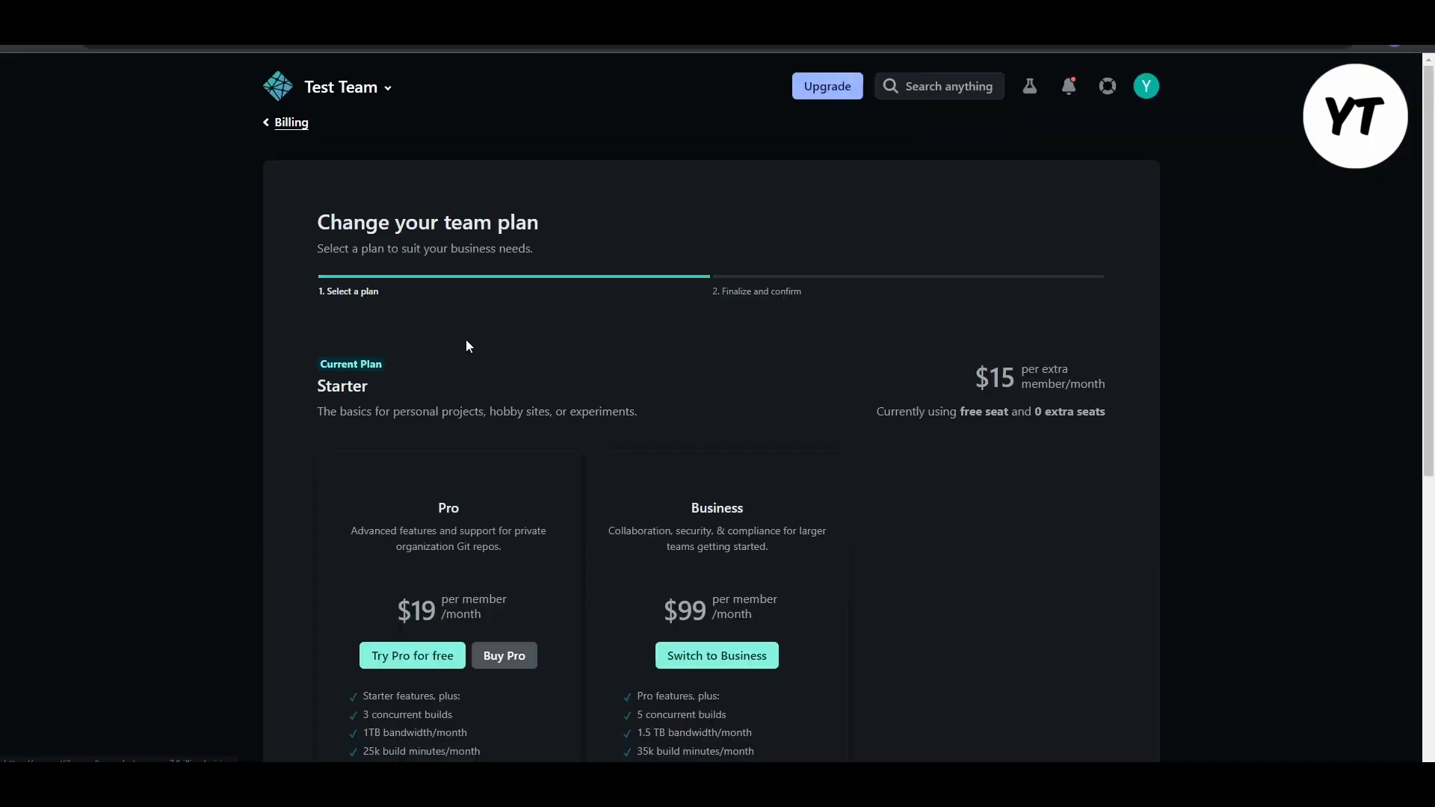
pyautogui.scroll(-3, 456, 509)
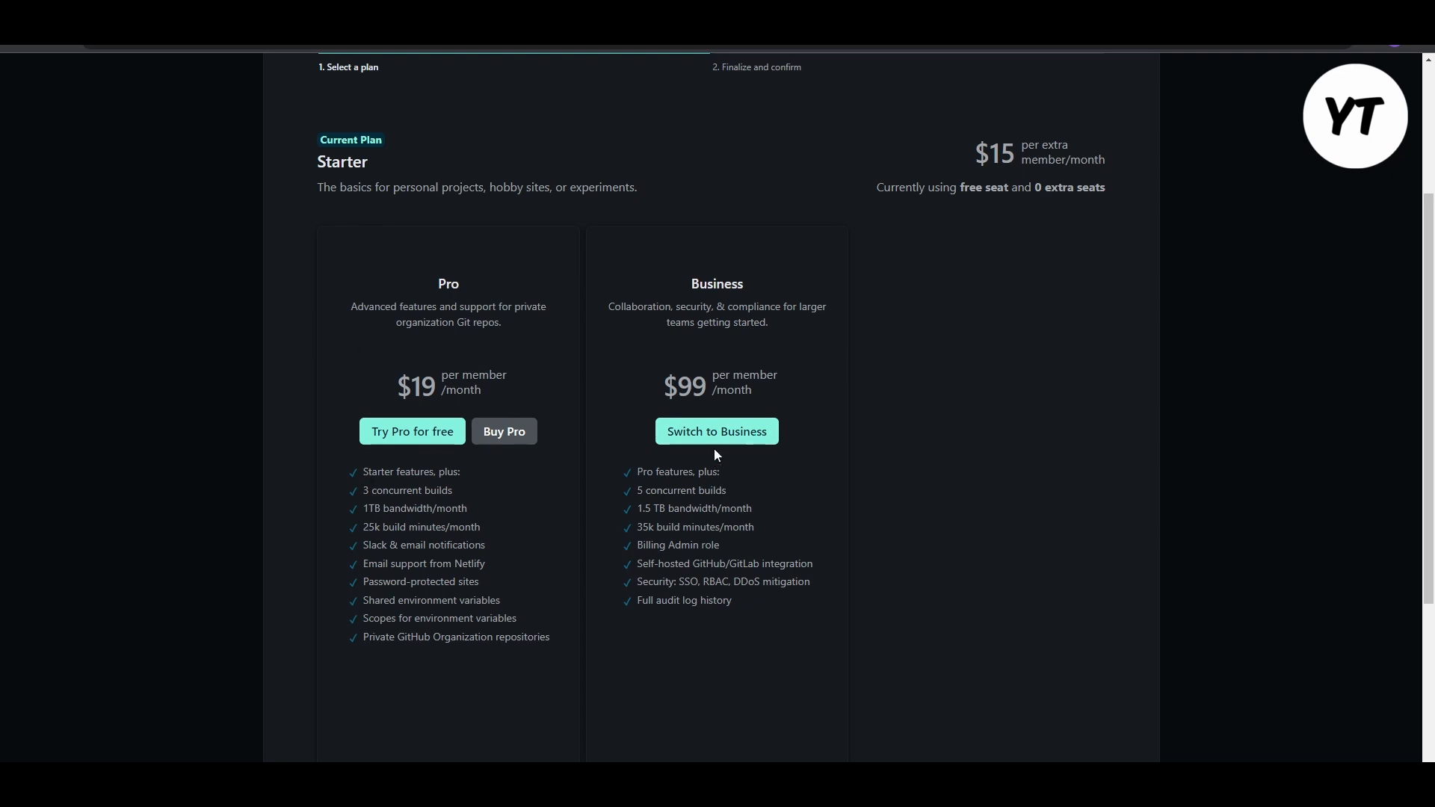
pyautogui.scroll(3, 715, 454)
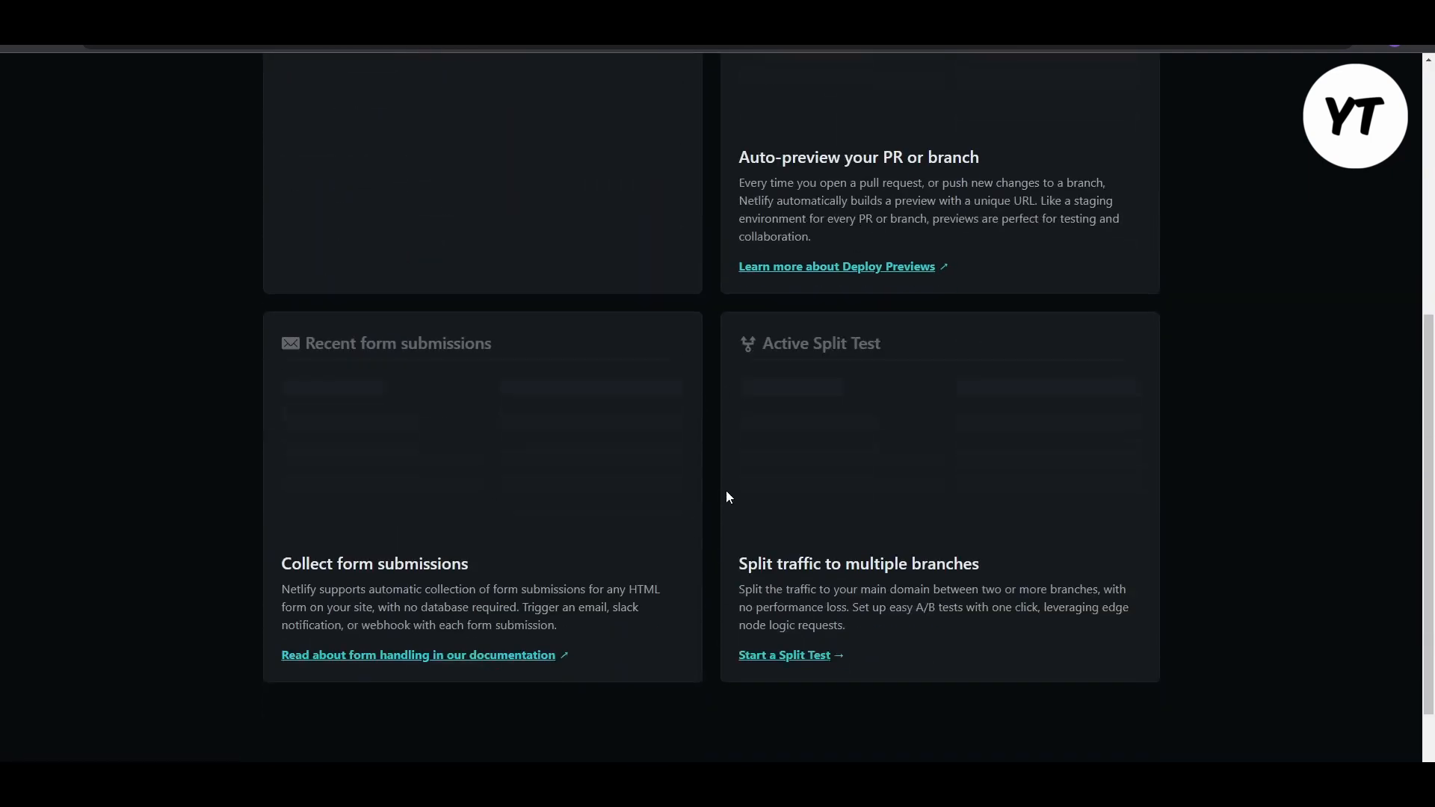
# Delete the todoappyahya site in its site settings, confirming with the site name.
pyautogui.scroll(-1, 725, 491)
pyautogui.scroll(6, 724, 490)
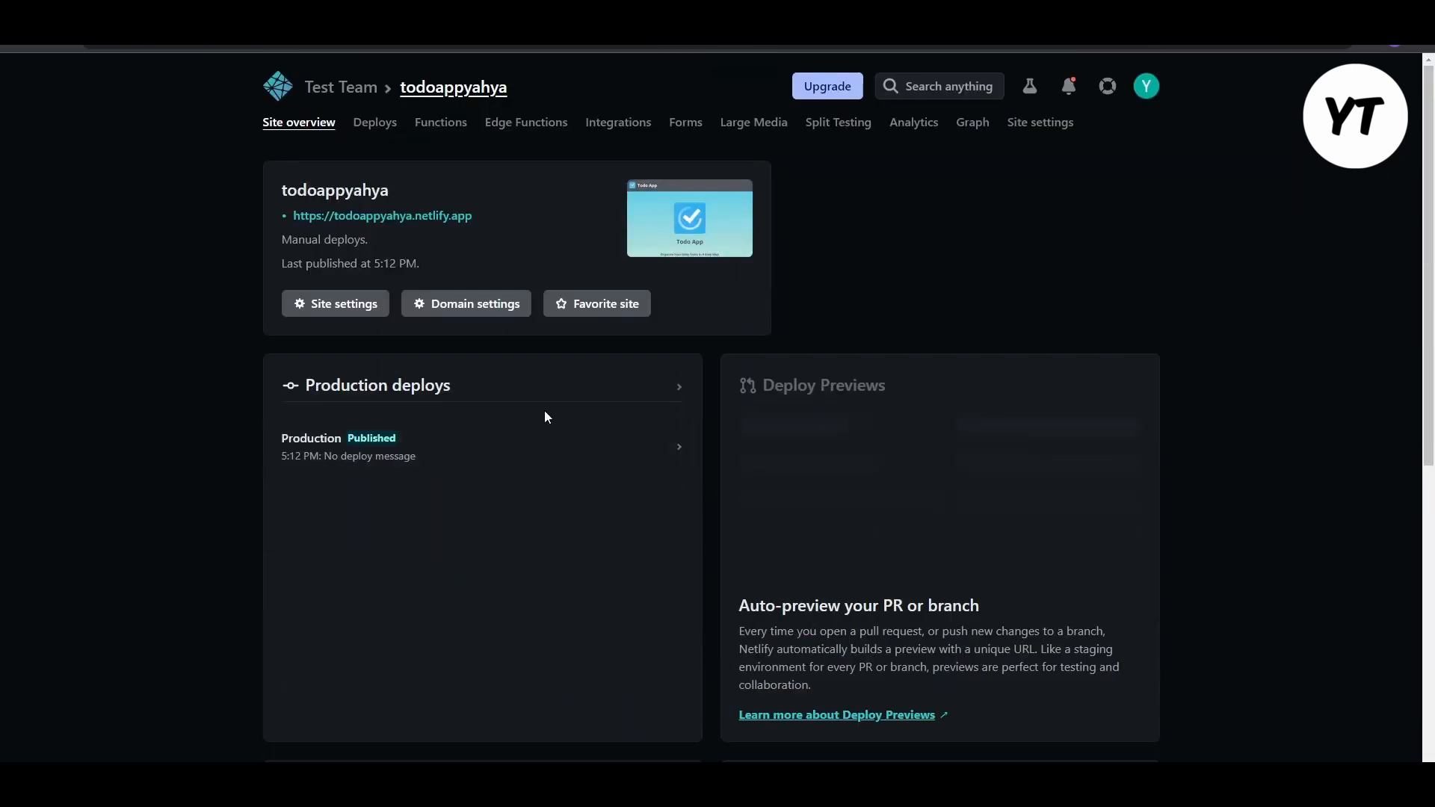
pyautogui.click(379, 309)
pyautogui.scroll(-15, 851, 556)
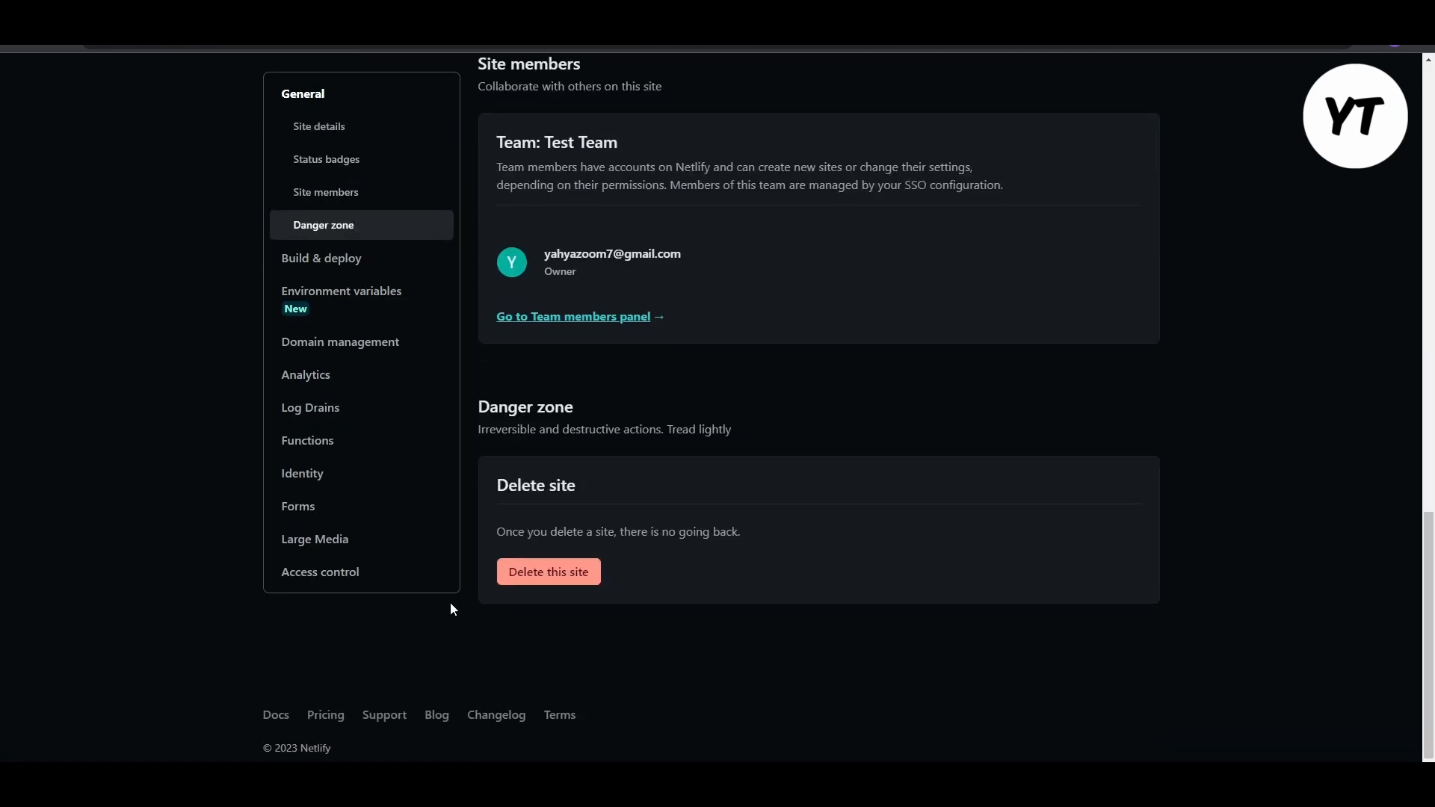
pyautogui.click(533, 585)
pyautogui.click(615, 470)
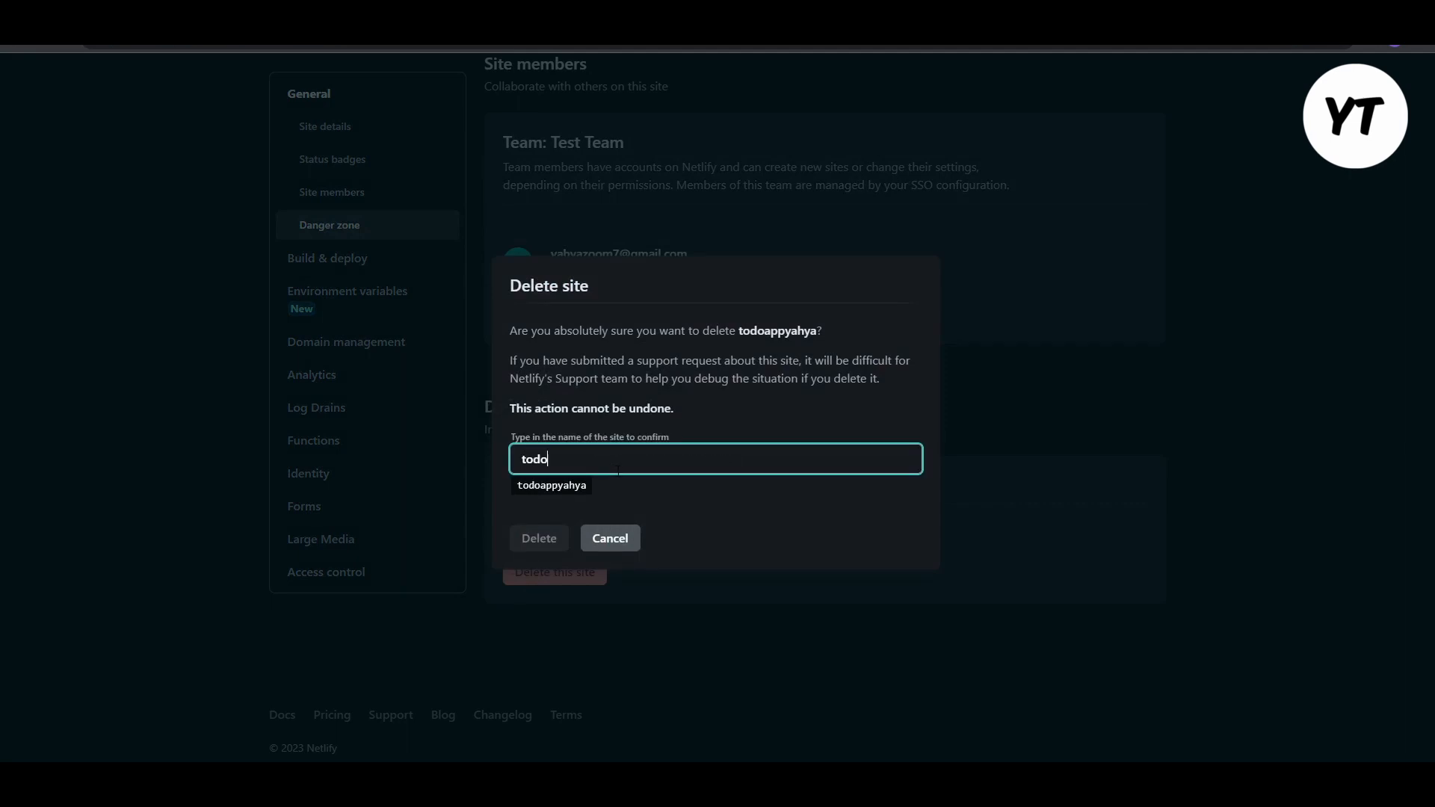
pyautogui.write('todoappyahya')
pyautogui.click(551, 532)
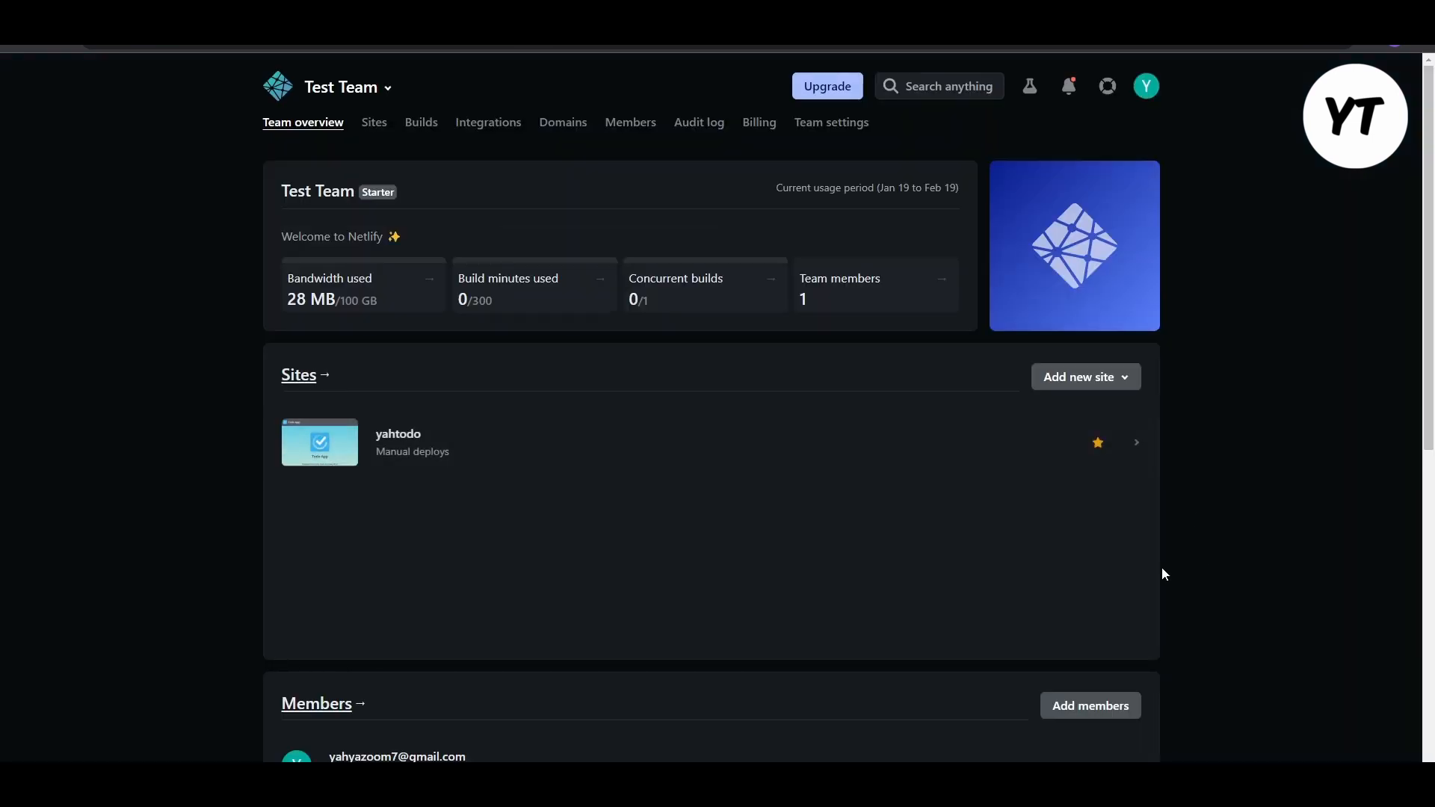
# Open the yahtodo site's overview, visit its live link and look over the Todo App page.
pyautogui.click(624, 452)
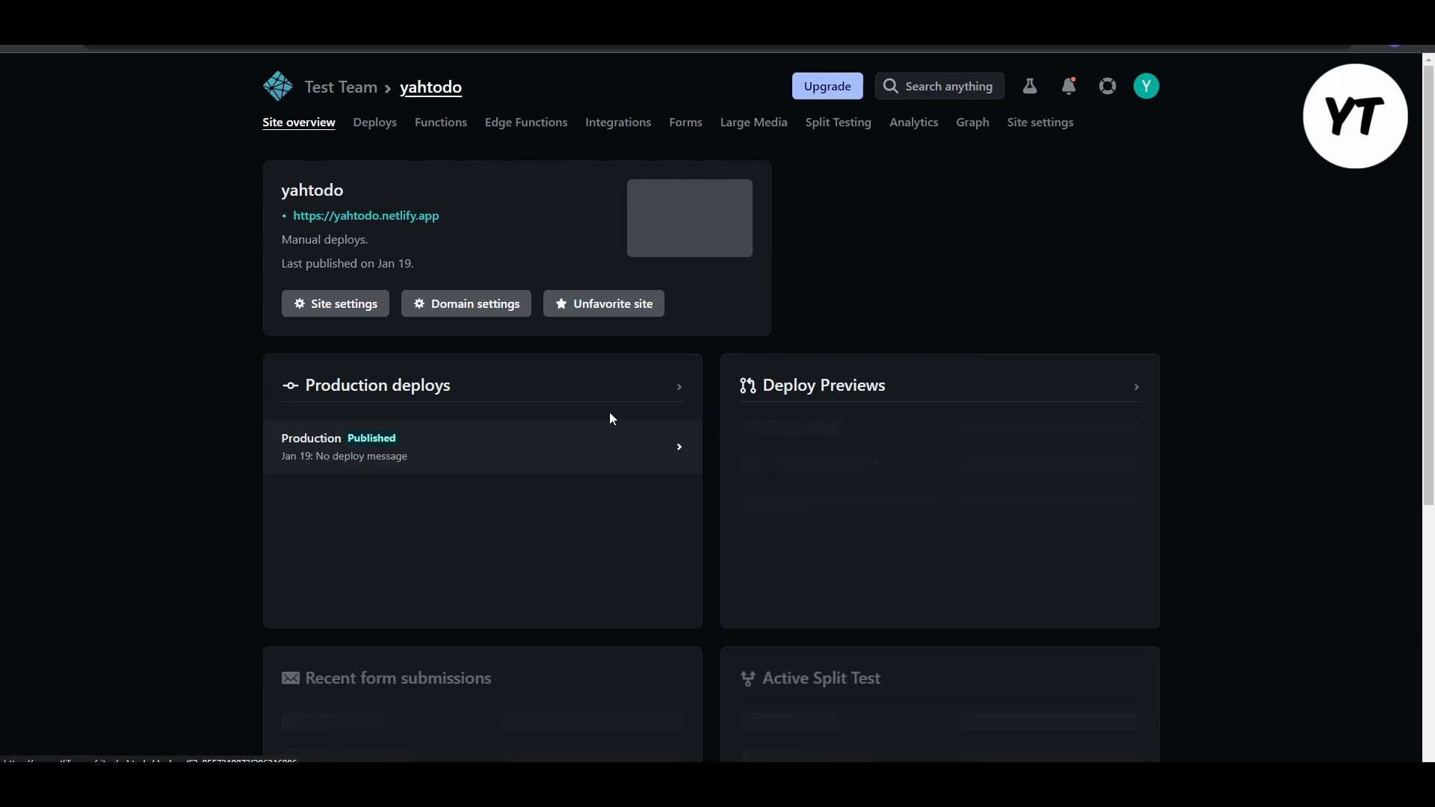
pyautogui.click(348, 215)
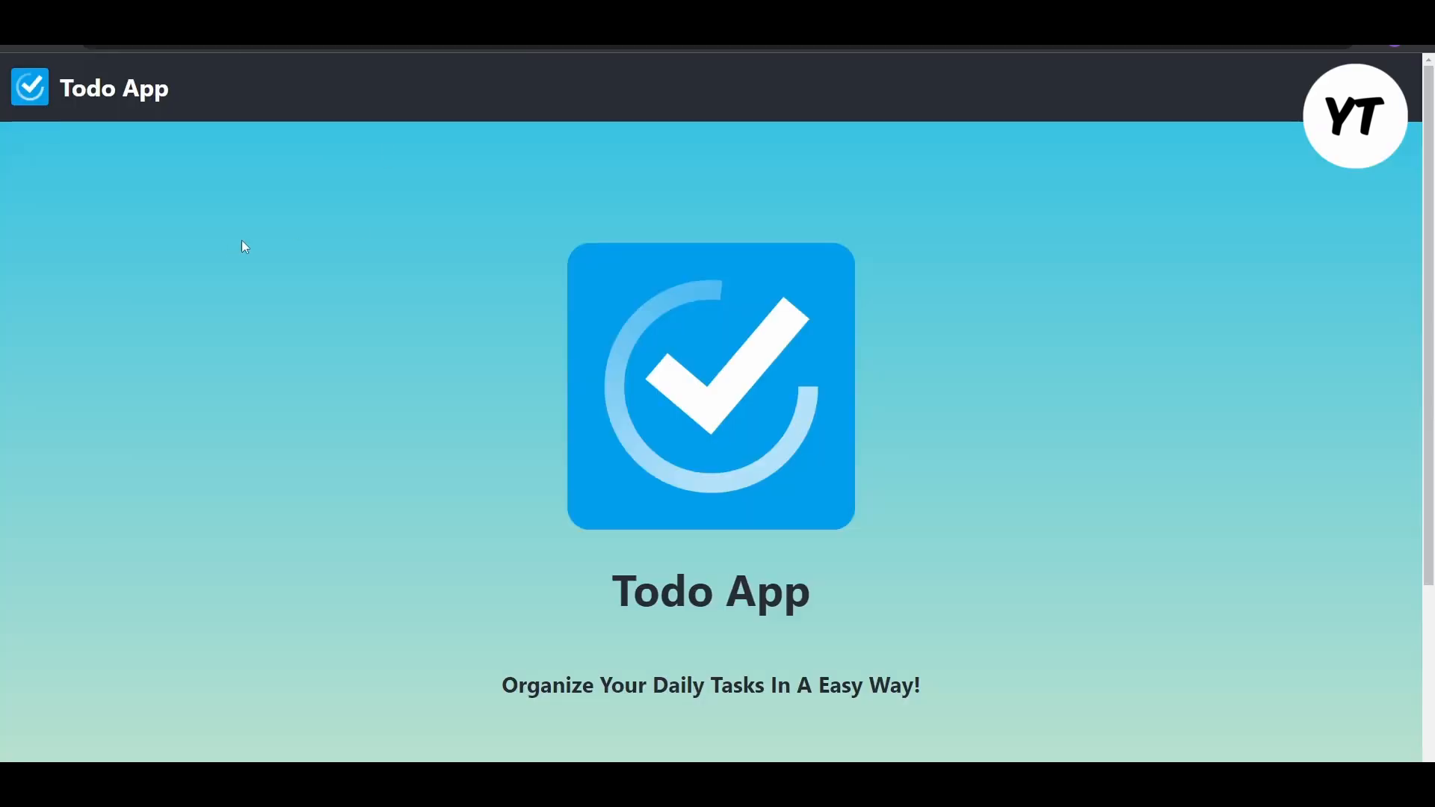
pyautogui.scroll(-3, 416, 371)
pyautogui.scroll(3, 416, 372)
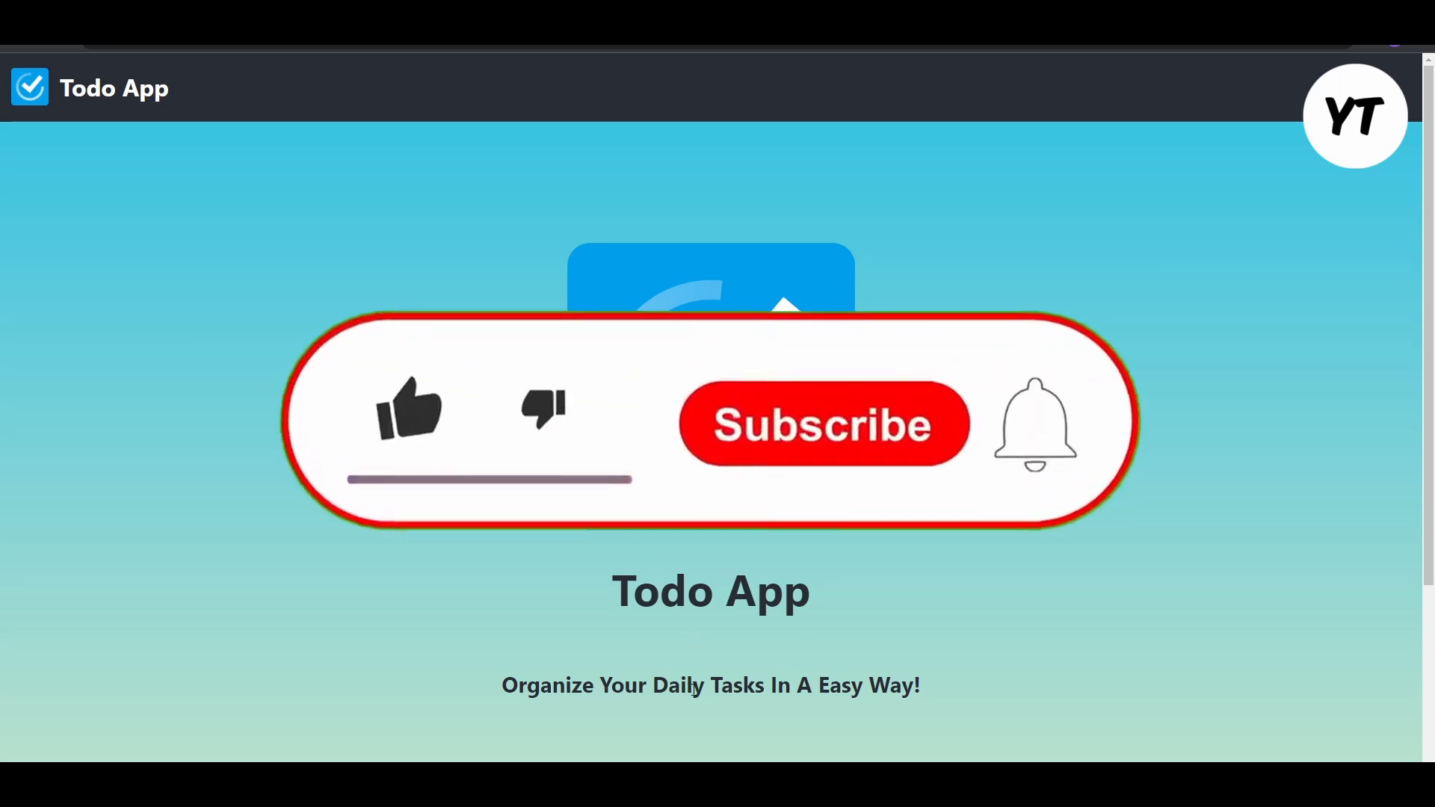
pyautogui.scroll(-3, 711, 407)
pyautogui.scroll(3, 711, 407)
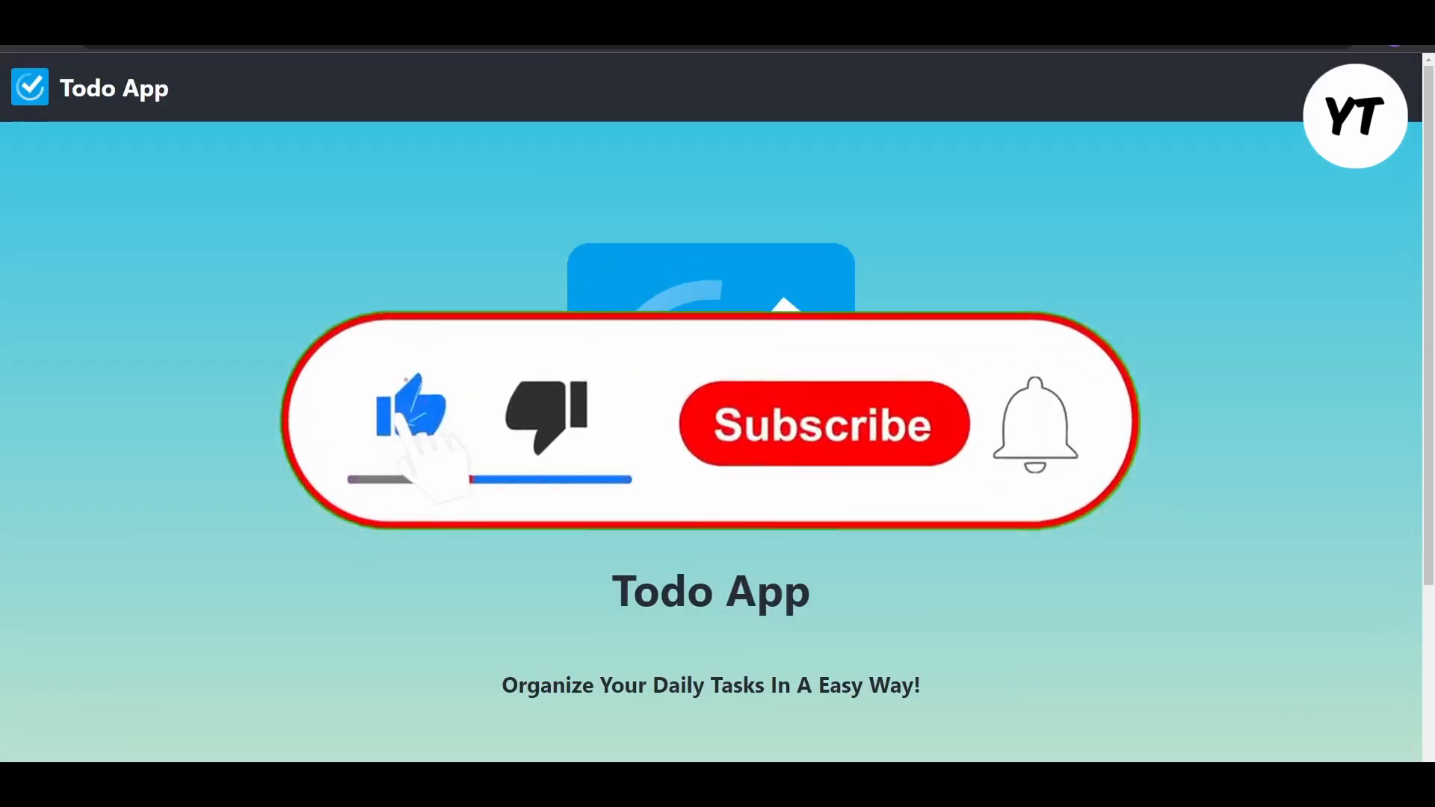
pyautogui.scroll(-2, 711, 408)
pyautogui.scroll(2, 710, 407)
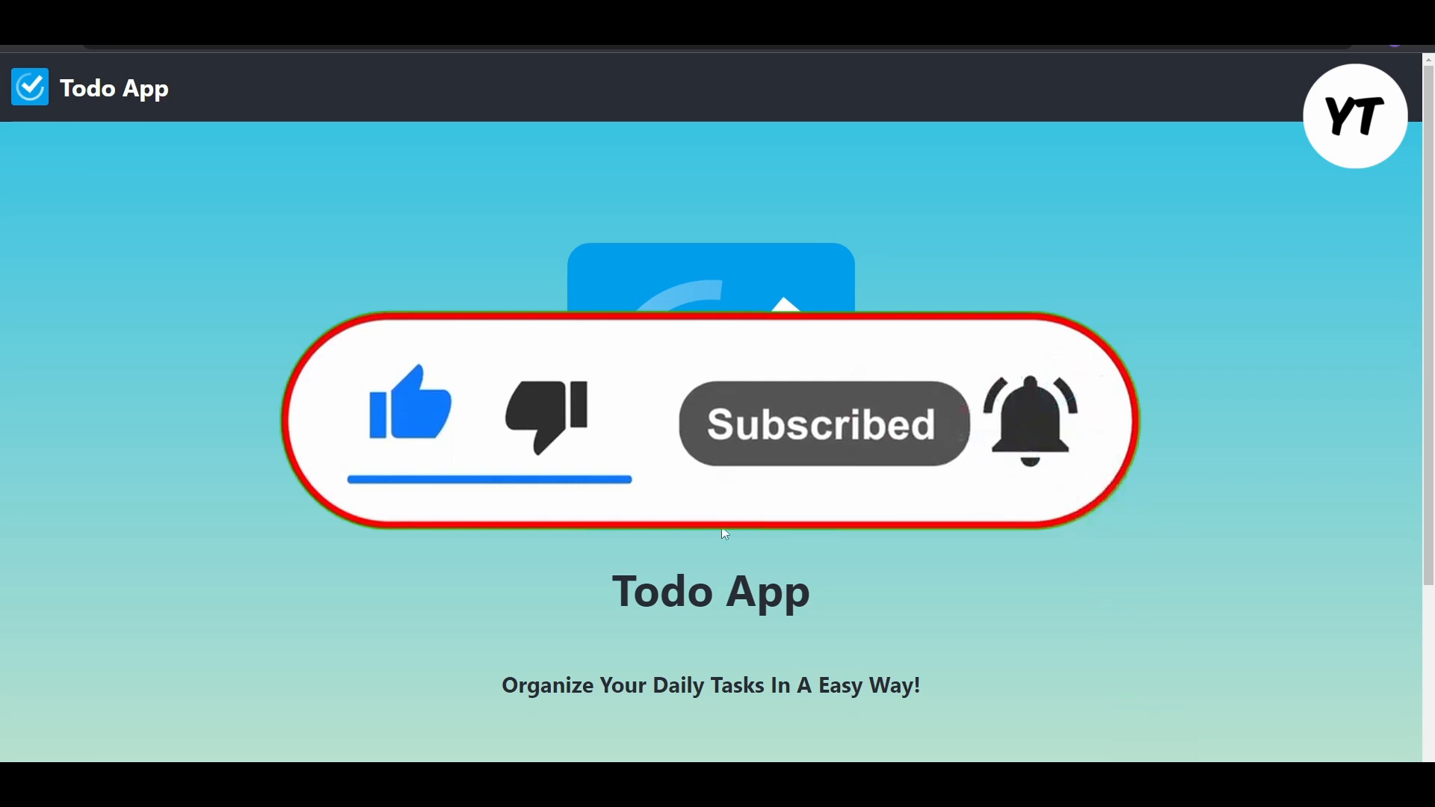
# Switch back to the lcotodo project in Visual Studio Code.
pyautogui.click(675, 793)
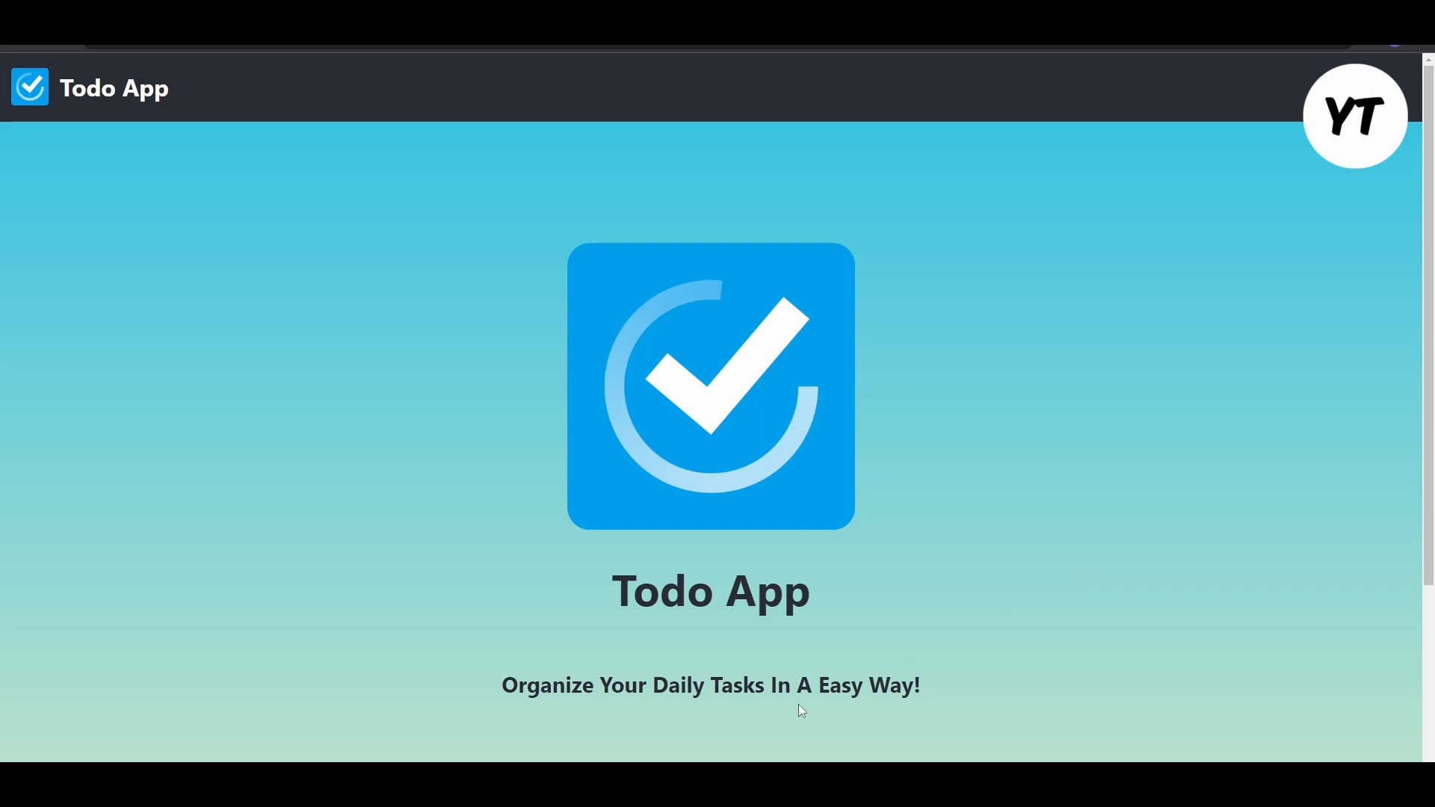
pyautogui.click(675, 791)
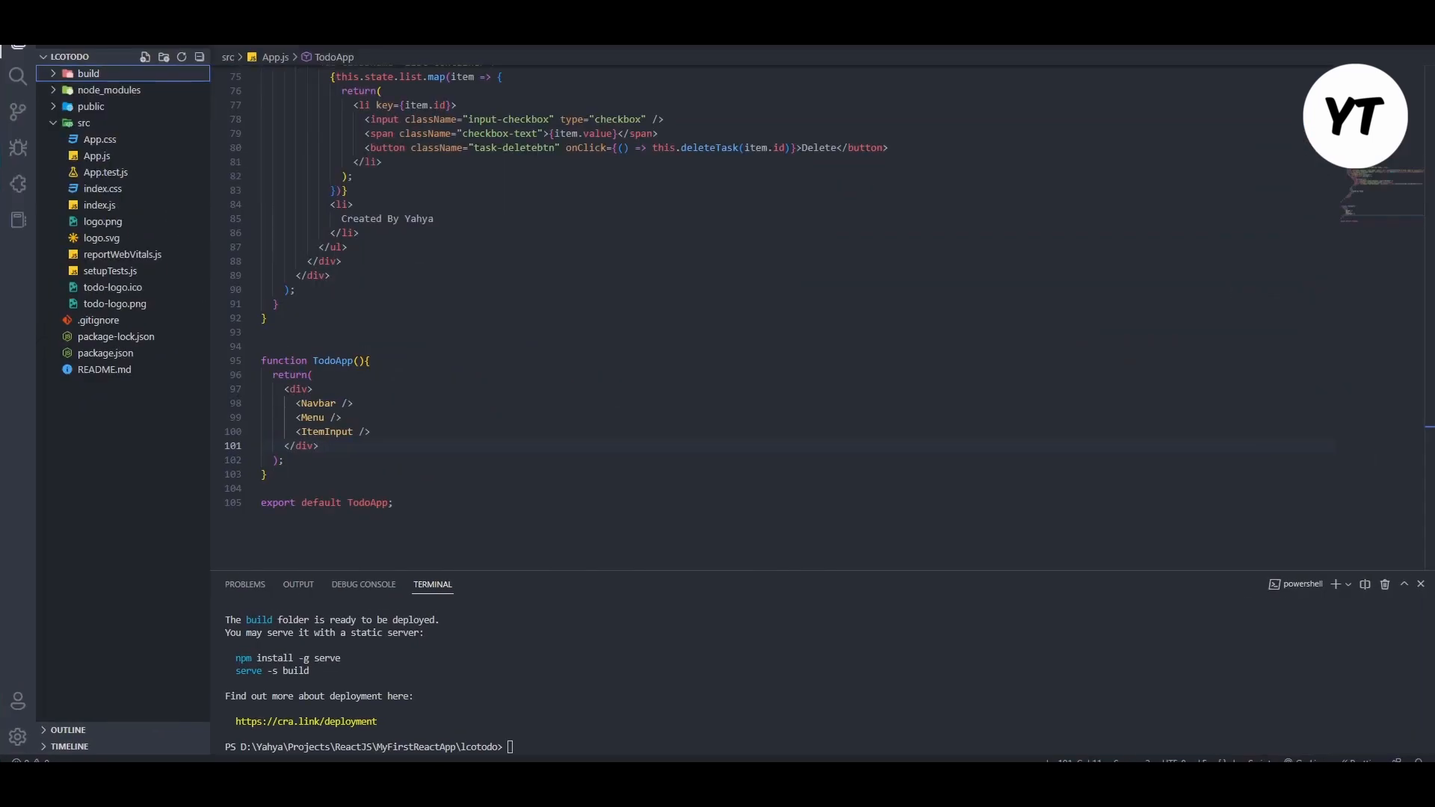